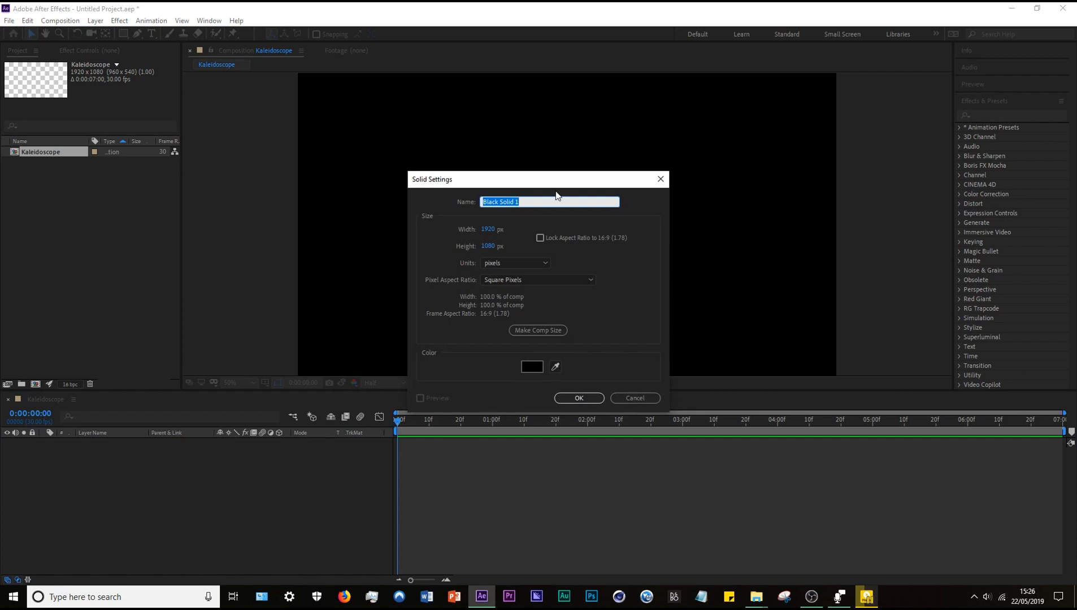
Name the new comp-size black solid "Fractal noise" and apply the Fractal Noise effect to it.
{"action": "key", "text": "BackSpace"}
{"action": "key", "text": "Return"}
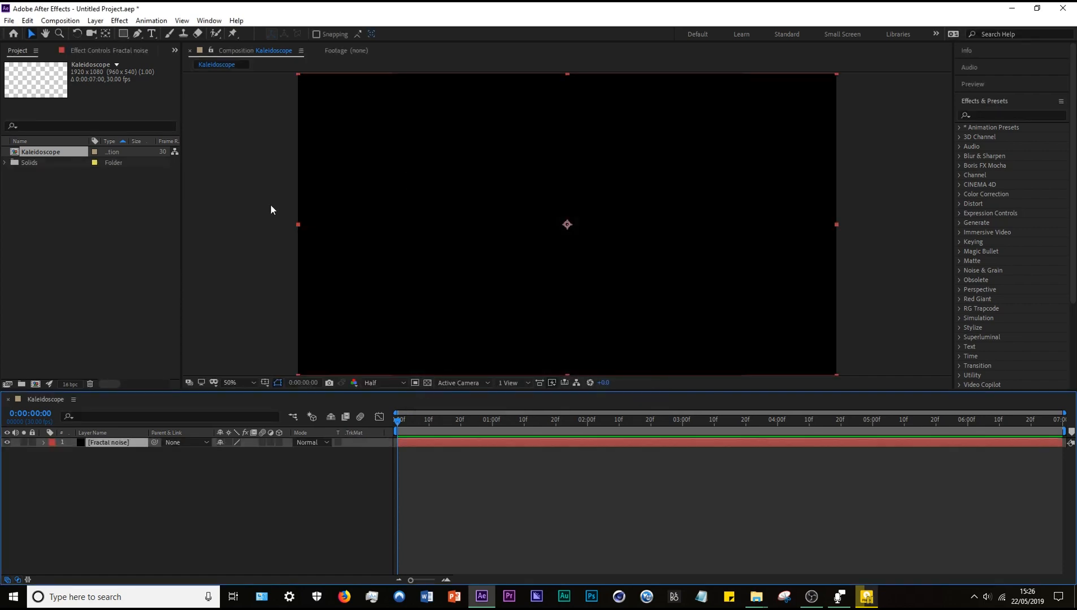
{"action": "left_click", "coordinate": [1004, 115]}
{"action": "type", "text": "frac"}
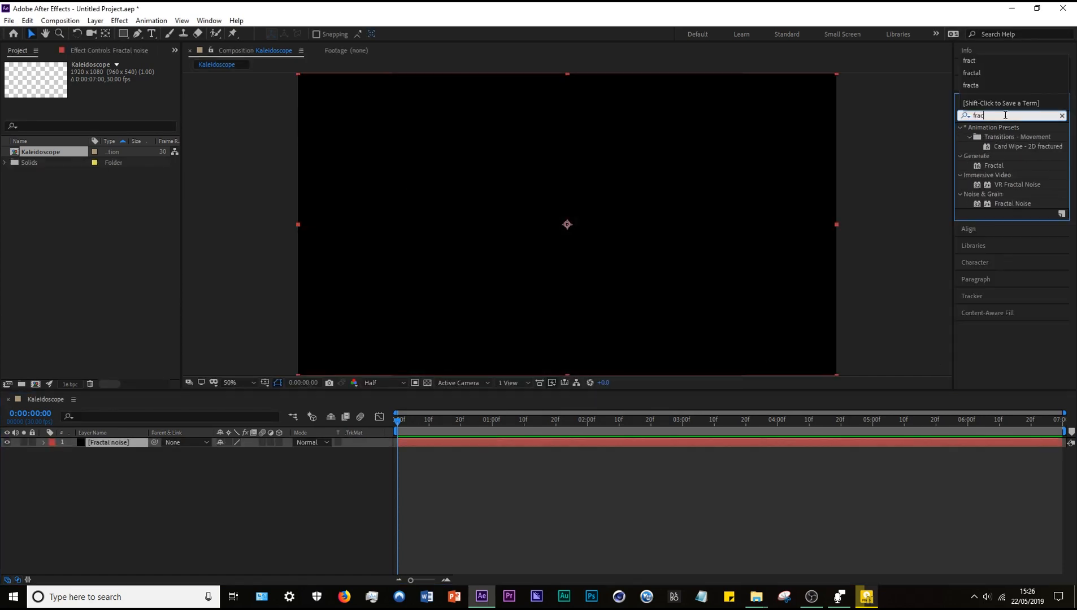
{"action": "type", "text": "ta"}
{"action": "double_click", "coordinate": [1041, 174]}
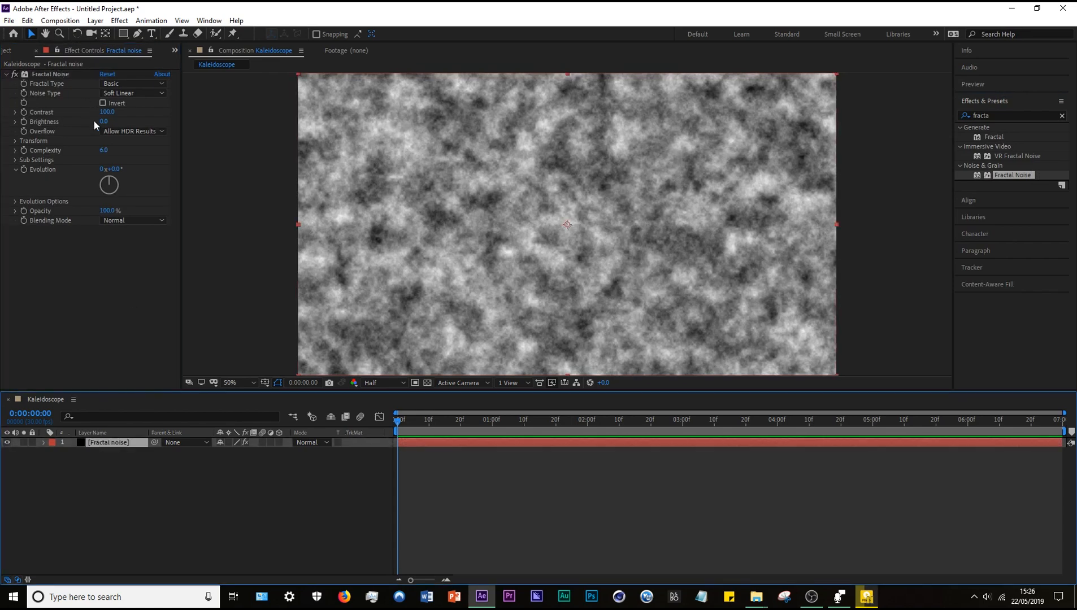
Set Fractal Noise to the Swirly fractal type, inverted, with contrast 139, brightness 36 and complexity 20.
{"action": "left_click", "coordinate": [131, 84]}
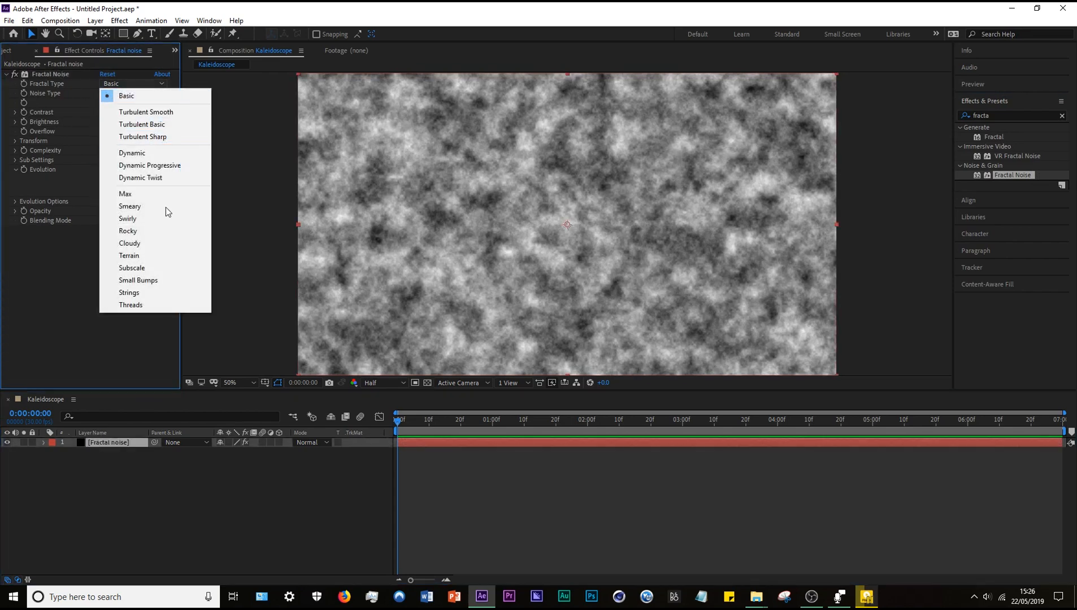
{"action": "left_click", "coordinate": [147, 219]}
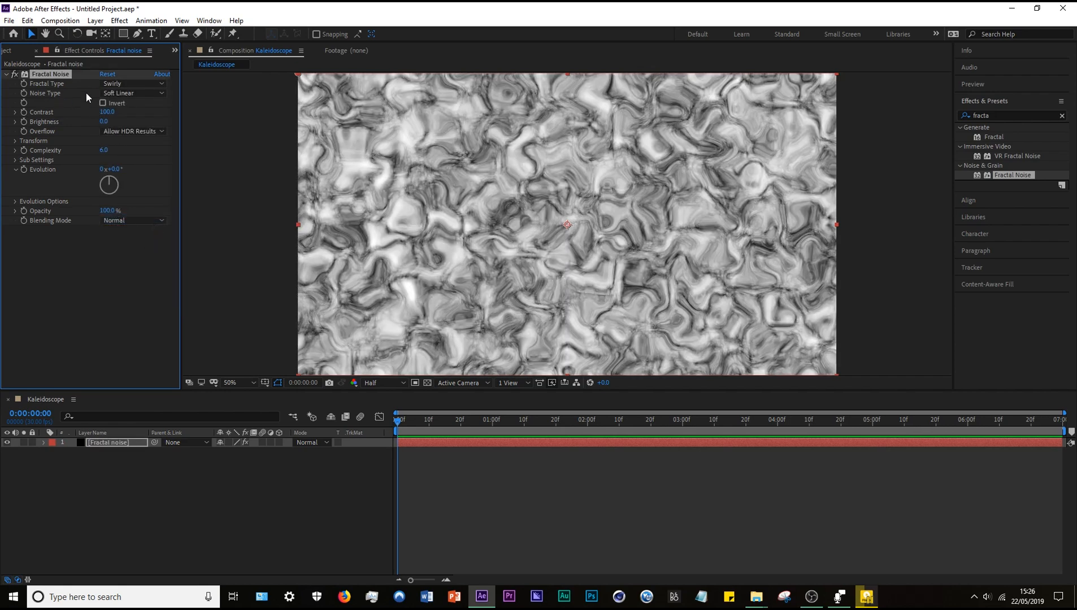
{"action": "left_click", "coordinate": [103, 103]}
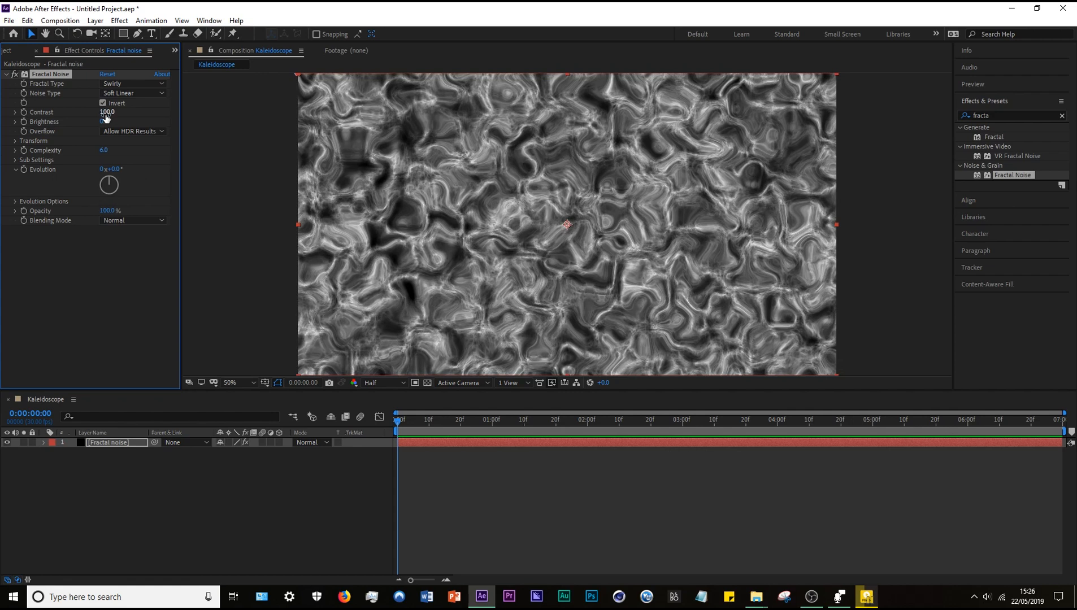
{"action": "left_click_drag", "start_coordinate": [107, 112], "coordinate": [120, 113]}
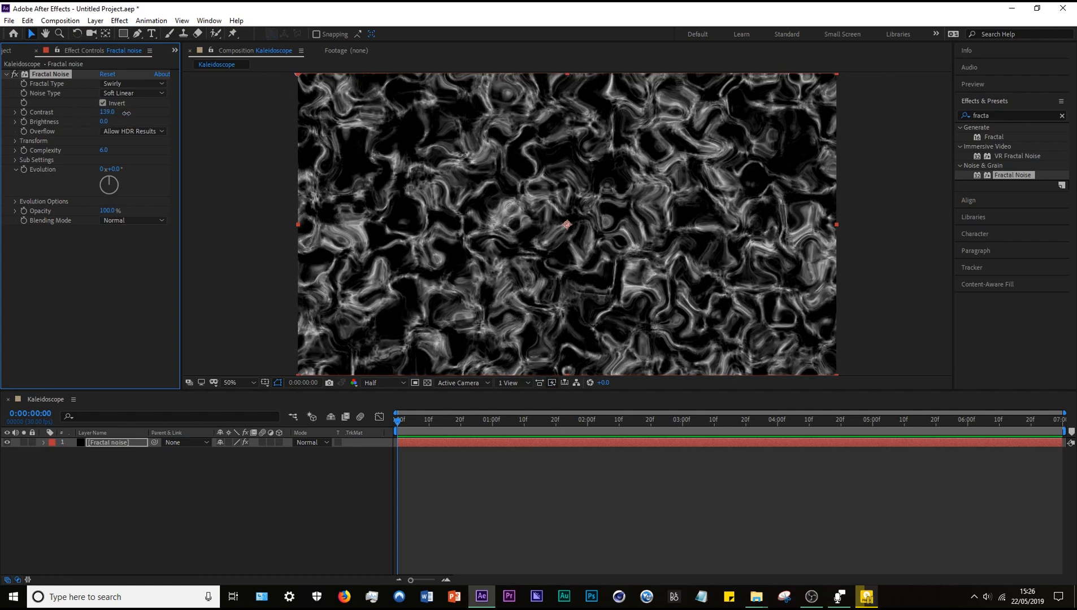
{"action": "left_click_drag", "start_coordinate": [105, 124], "coordinate": [124, 122]}
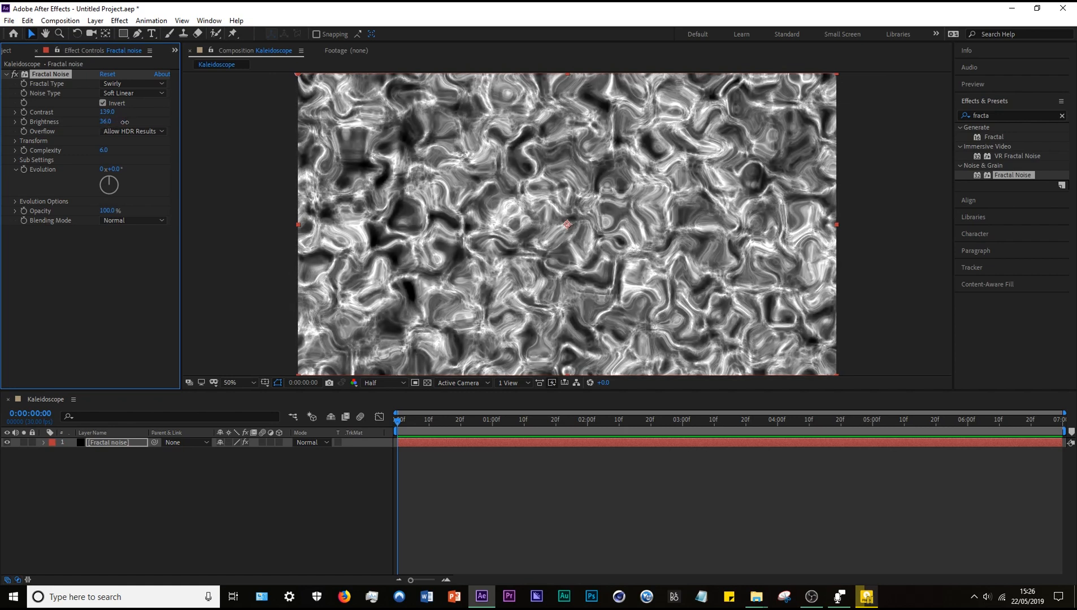
{"action": "left_click", "coordinate": [102, 242]}
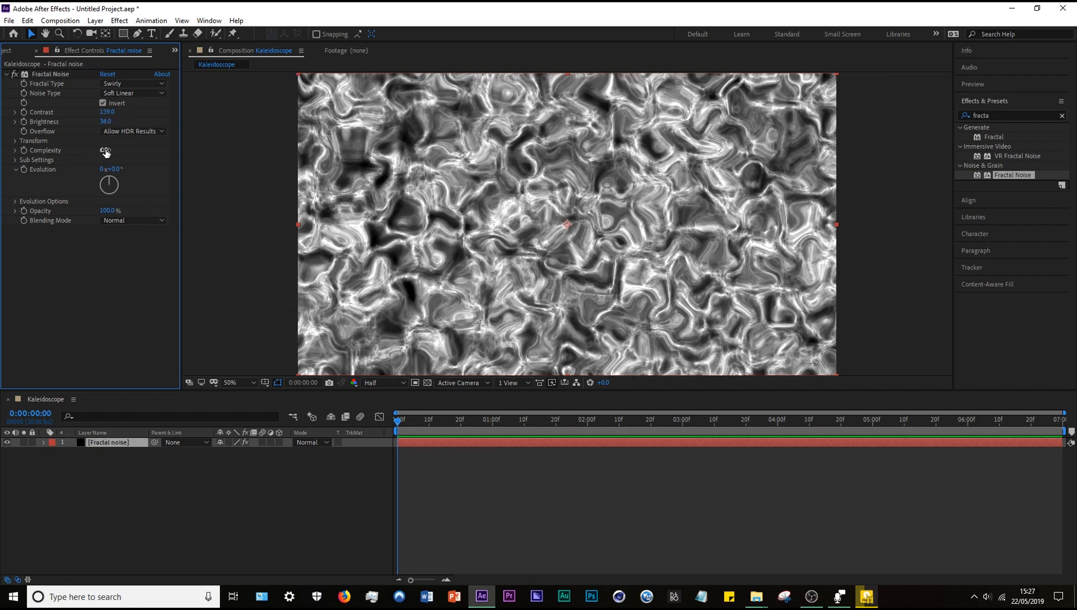
{"action": "left_click_drag", "start_coordinate": [106, 152], "coordinate": [288, 170]}
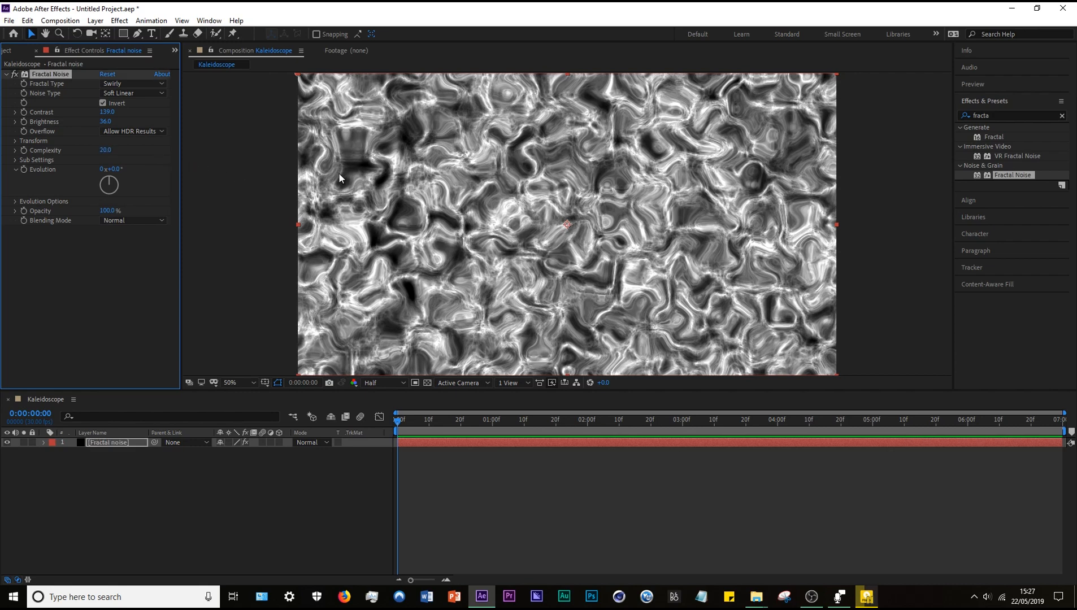
Animate the Fractal Noise Evolution property with the expression time*20.
{"action": "left_click", "coordinate": [20, 144]}
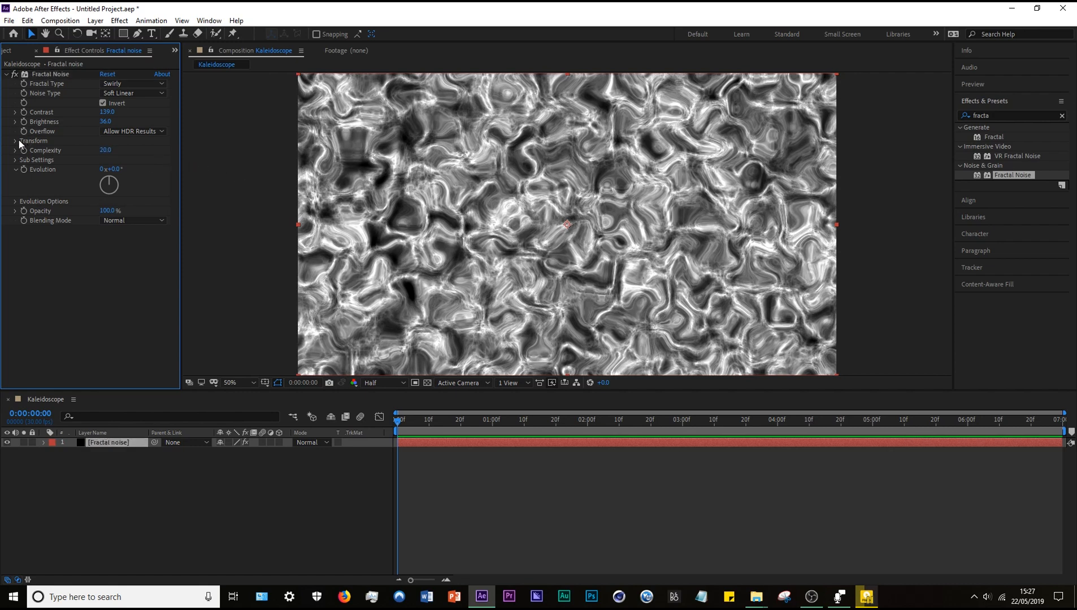
{"action": "left_click", "coordinate": [24, 169], "text": "alt"}
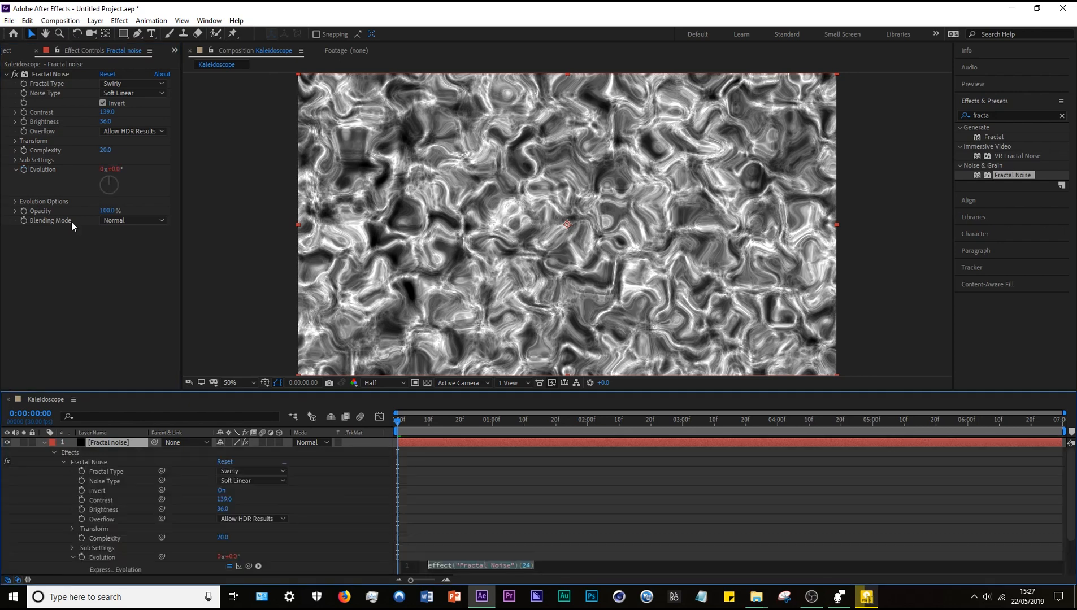
{"action": "double_click", "coordinate": [479, 565]}
{"action": "key", "text": "ctrl+a"}
{"action": "type", "text": "time*"}
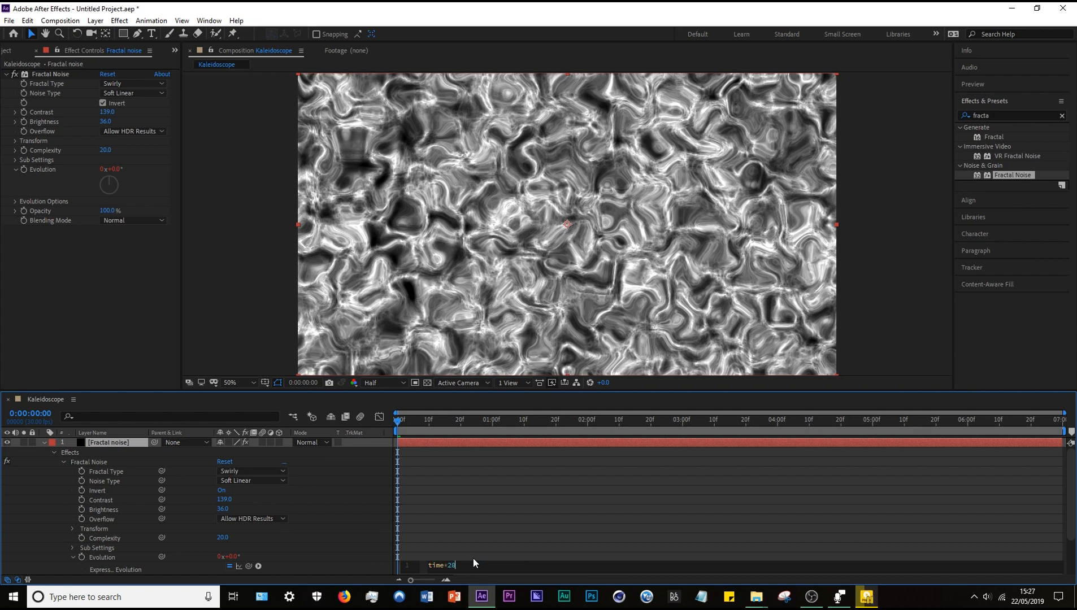
{"action": "left_click", "coordinate": [459, 484]}
Preview the evolving noise, return to the first frame and collapse the Fractal noise layer's properties.
{"action": "key", "text": "space"}
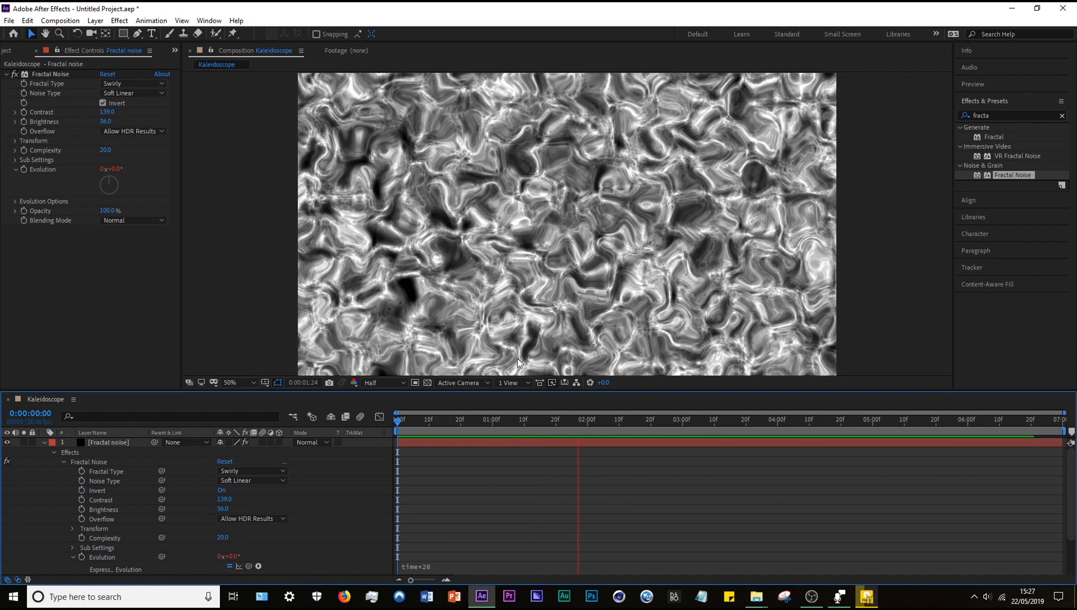
{"action": "left_click_drag", "start_coordinate": [489, 428], "coordinate": [296, 404]}
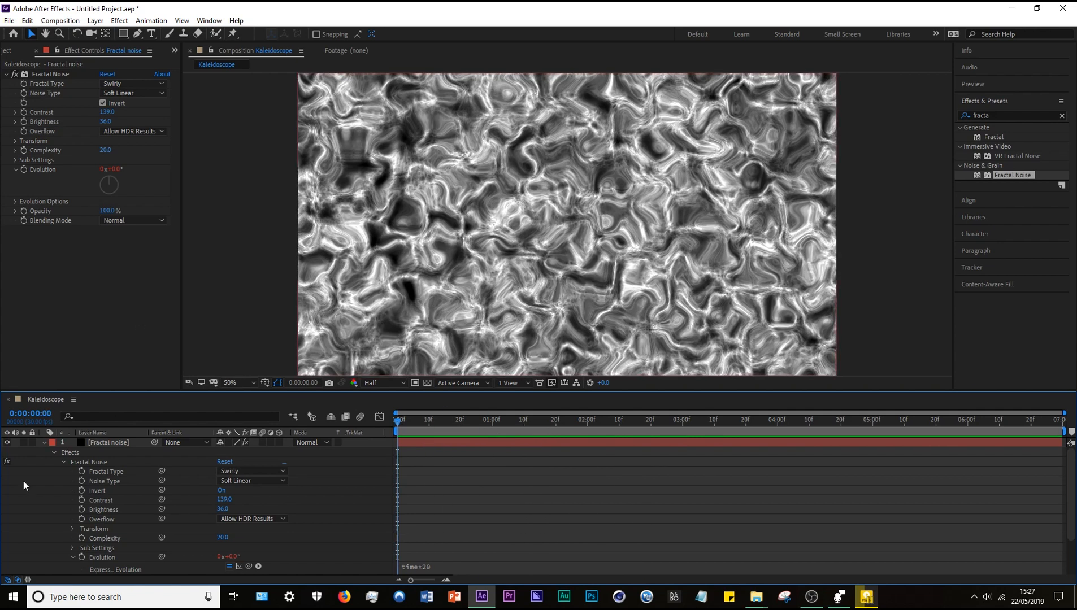
{"action": "left_click", "coordinate": [45, 442]}
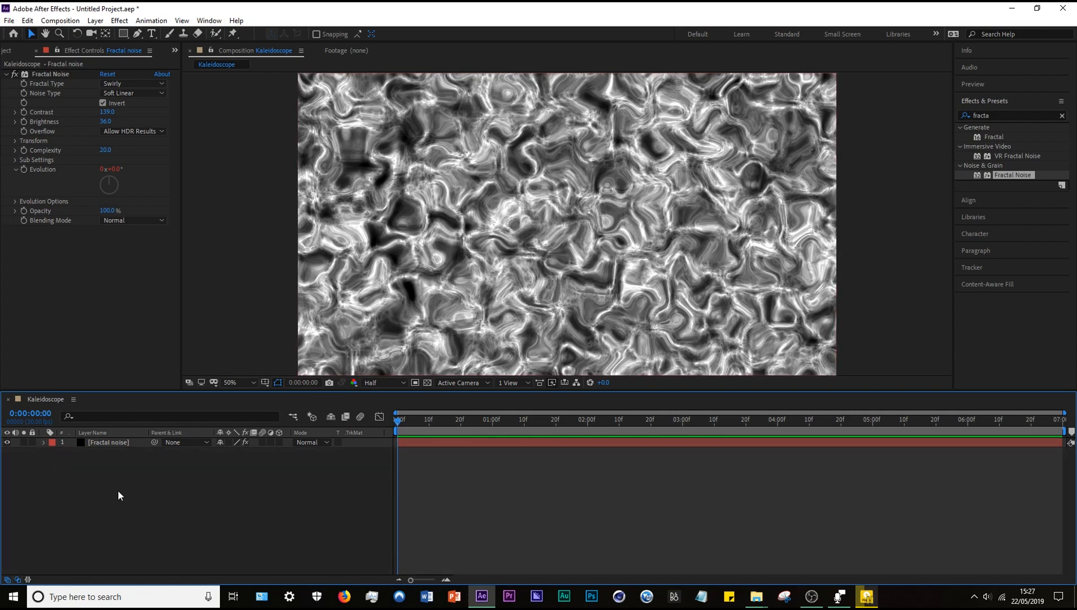
Add an adjustment layer above the Fractal noise layer and rename it "Flow motion".
{"action": "left_click", "coordinate": [116, 443]}
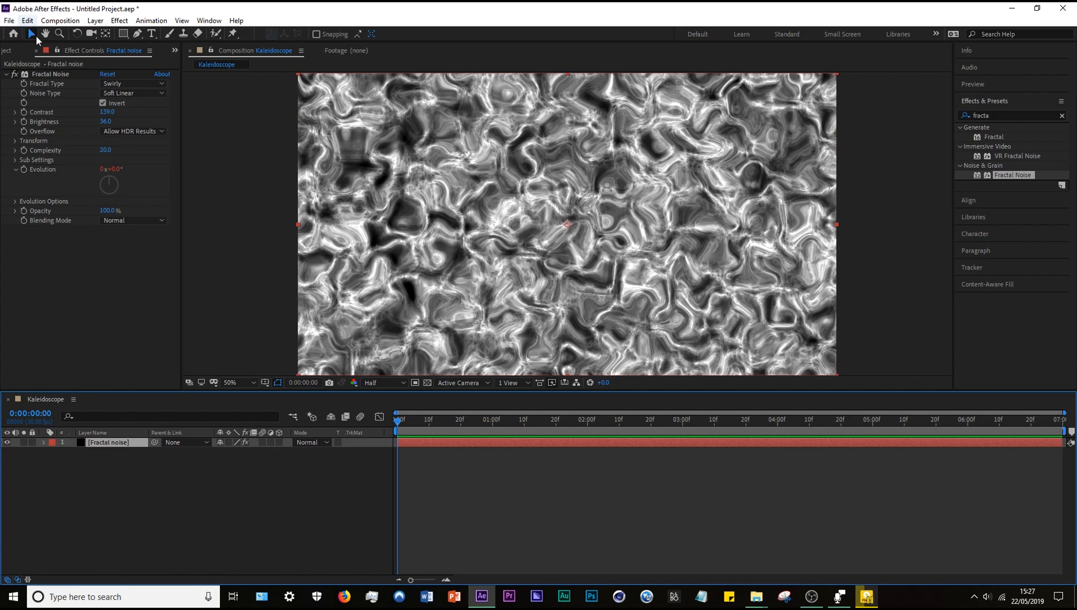
{"action": "right_click", "coordinate": [130, 481]}
{"action": "mouse_move", "coordinate": [169, 359]}
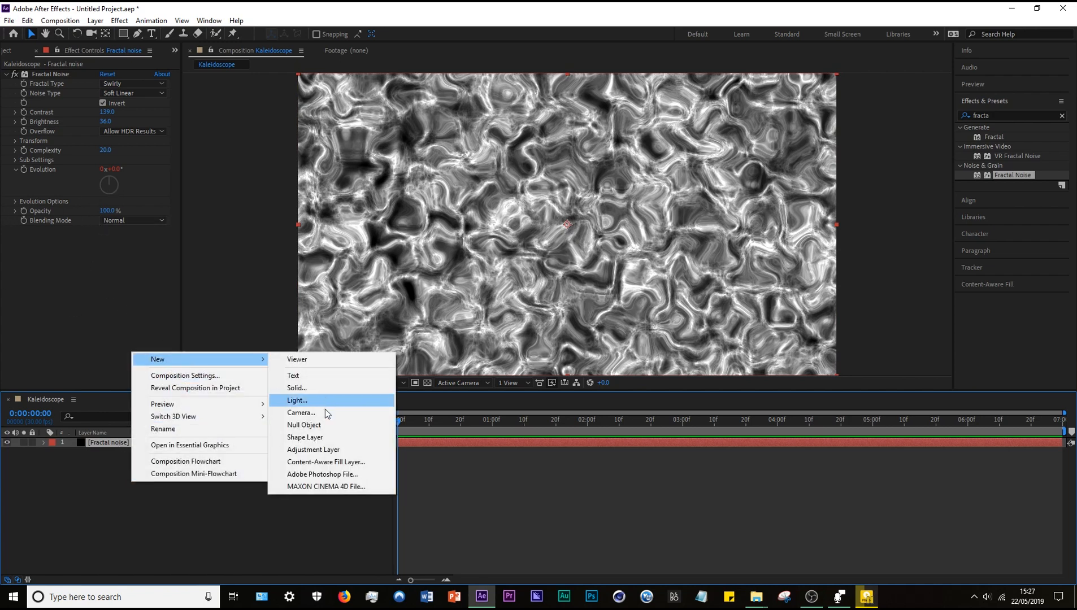
{"action": "left_click", "coordinate": [319, 451]}
{"action": "right_click", "coordinate": [98, 440]}
{"action": "left_click", "coordinate": [215, 432]}
{"action": "key", "text": "BackSpace"}
{"action": "type", "text": "Flow mot"}
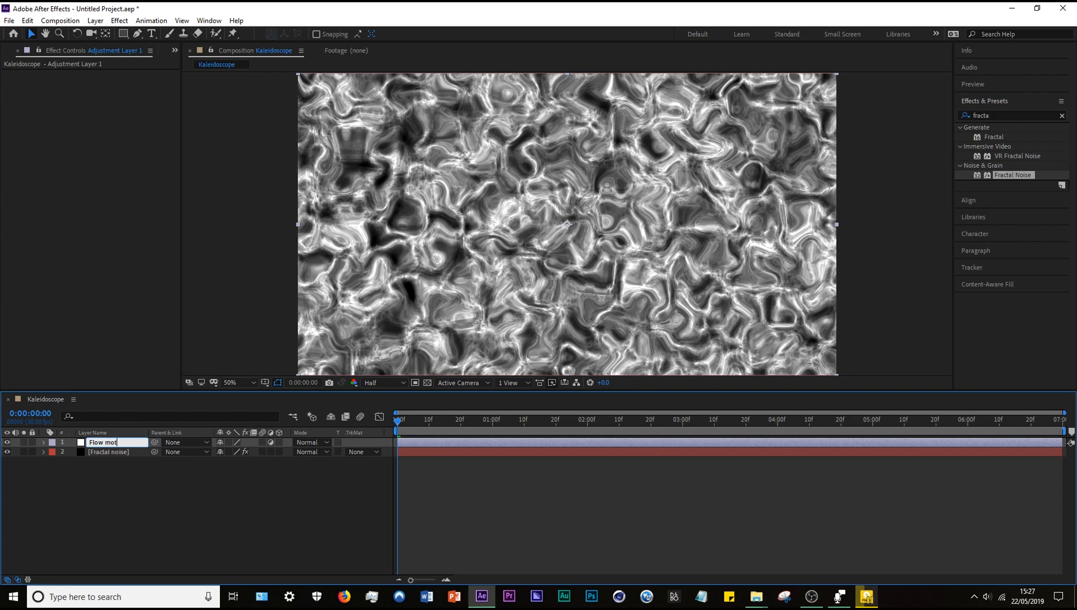
{"action": "type", "text": "uiion"}
{"action": "key", "text": "Return"}
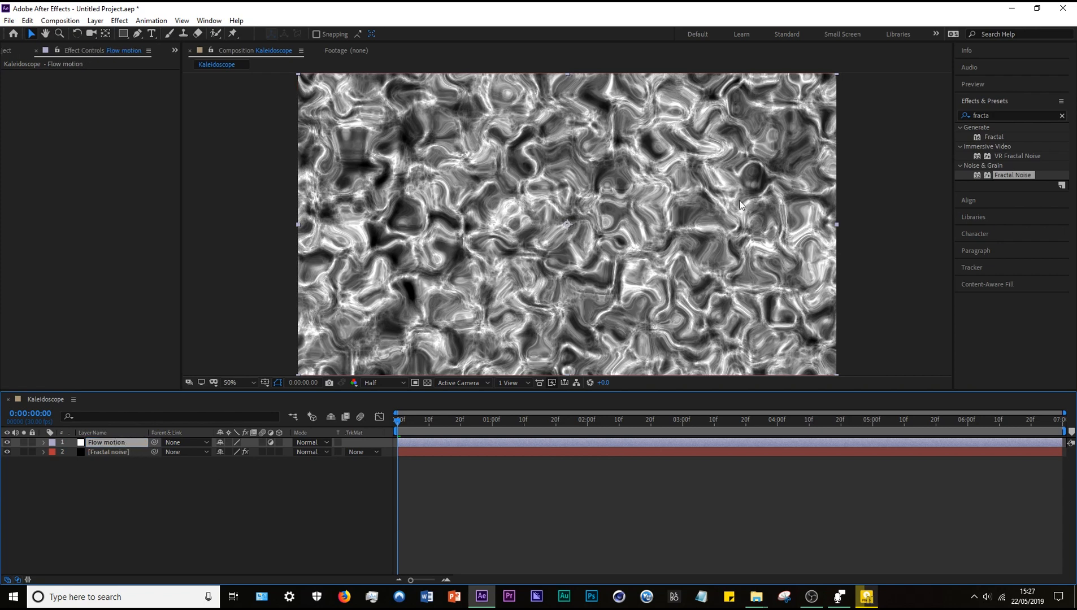
Find the VC Color Vibrance effect and apply it to the Flow motion adjustment layer.
{"action": "left_click", "coordinate": [1062, 116]}
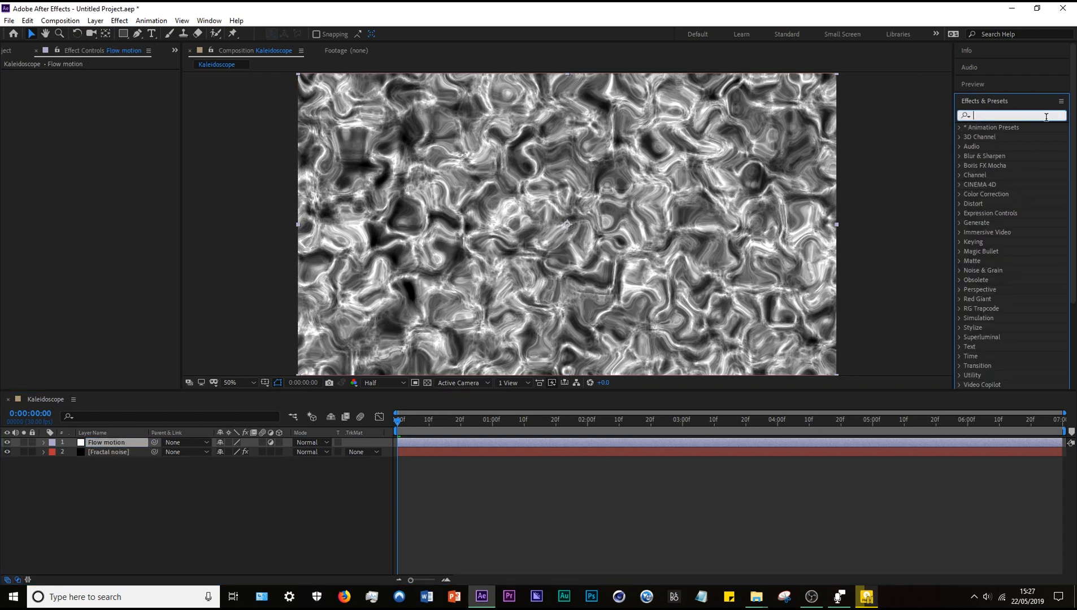
{"action": "left_click", "coordinate": [1028, 120]}
{"action": "type", "text": "Vc"}
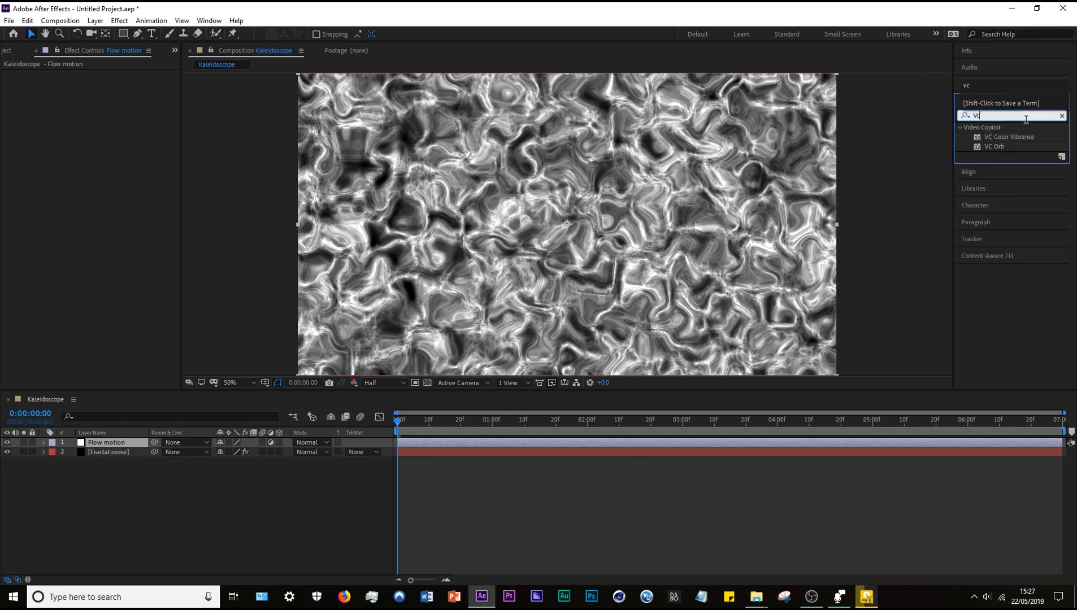
{"action": "double_click", "coordinate": [997, 138]}
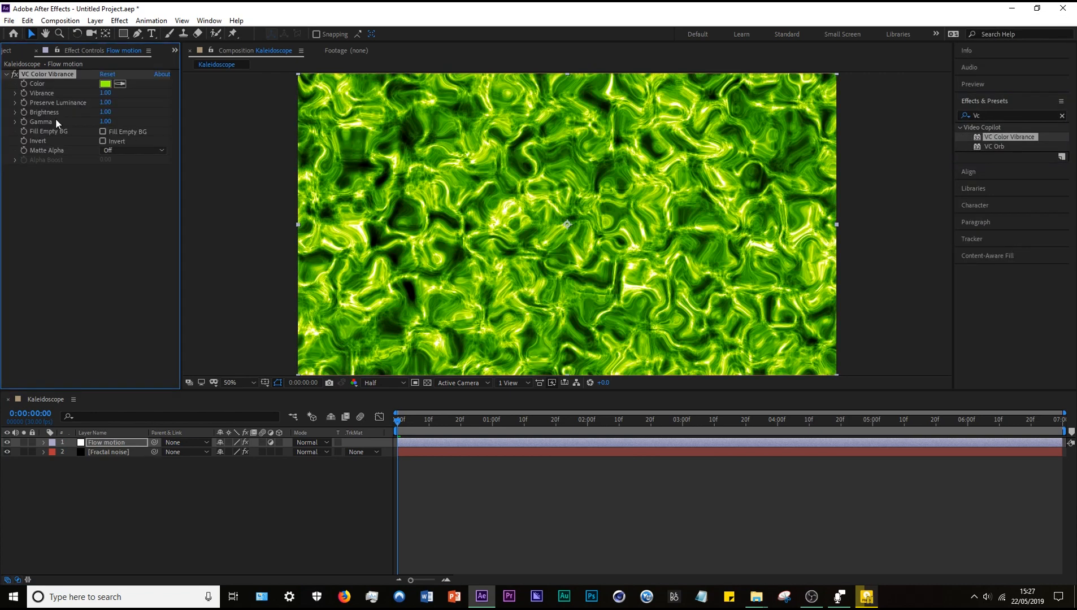
Set the VC Color Vibrance color to golden yellow FFD800.
{"action": "left_click", "coordinate": [105, 83]}
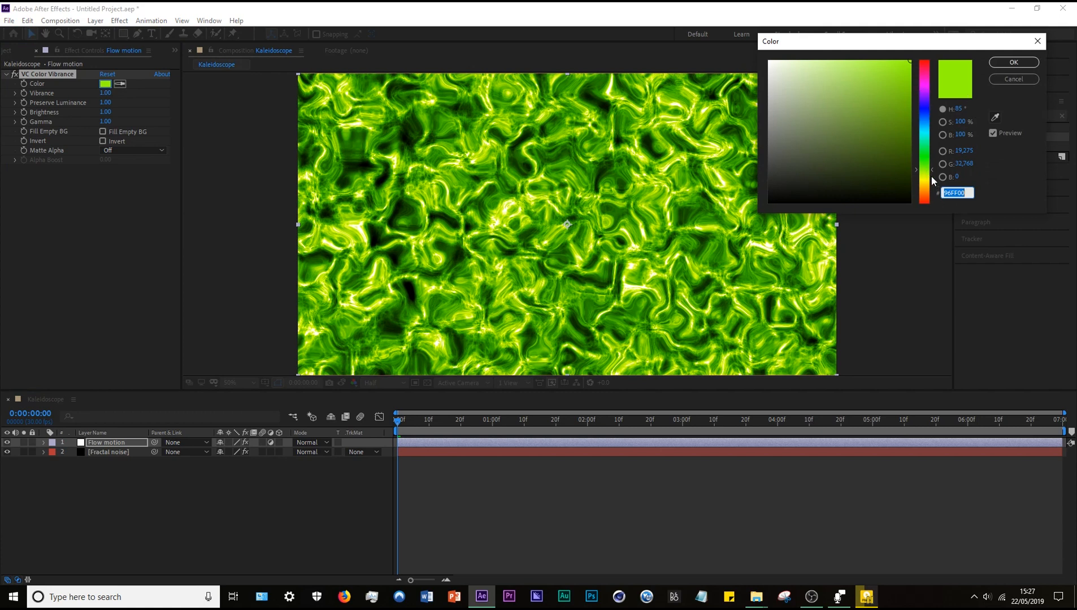
{"action": "mouse_move", "coordinate": [932, 179]}
{"action": "left_mouse_down"}
{"action": "mouse_move", "coordinate": [933, 110]}
{"action": "mouse_move", "coordinate": [944, 189]}
{"action": "left_mouse_up"}
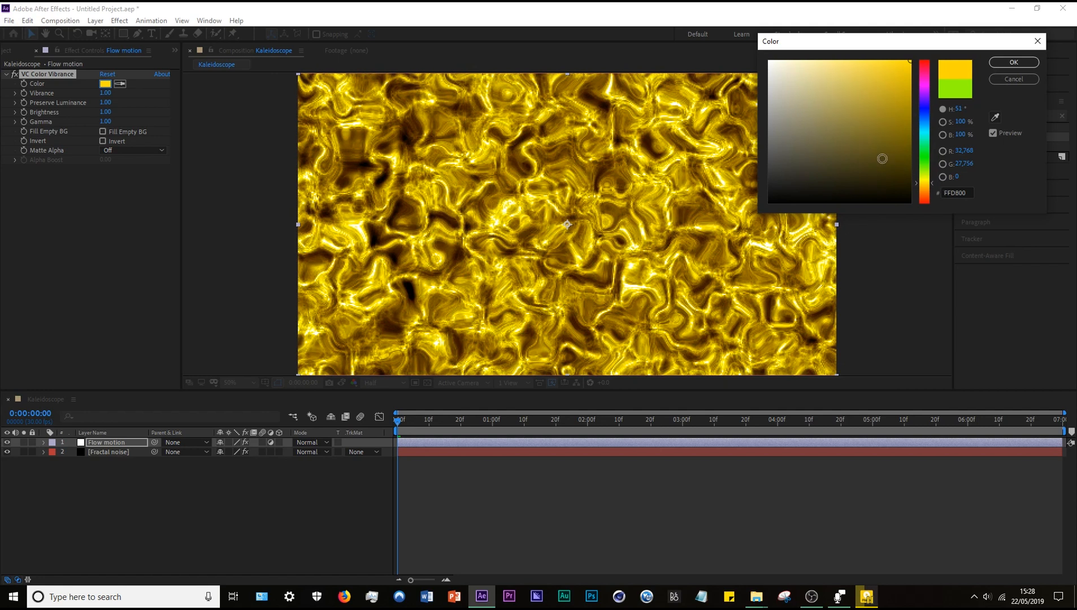
{"action": "left_click", "coordinate": [1013, 62]}
Set VC Color Vibrance's vibrance to 1.41, preserve luminance to 0.78, brightness to 0.99 and gamma to 0.53.
{"action": "left_click_drag", "start_coordinate": [105, 92], "coordinate": [105, 131]}
{"action": "left_click", "coordinate": [106, 103]}
{"action": "left_click", "coordinate": [136, 112]}
{"action": "left_click", "coordinate": [113, 122]}
{"action": "left_click", "coordinate": [36, 102]}
{"action": "left_click", "coordinate": [116, 446]}
{"action": "left_click", "coordinate": [113, 289]}
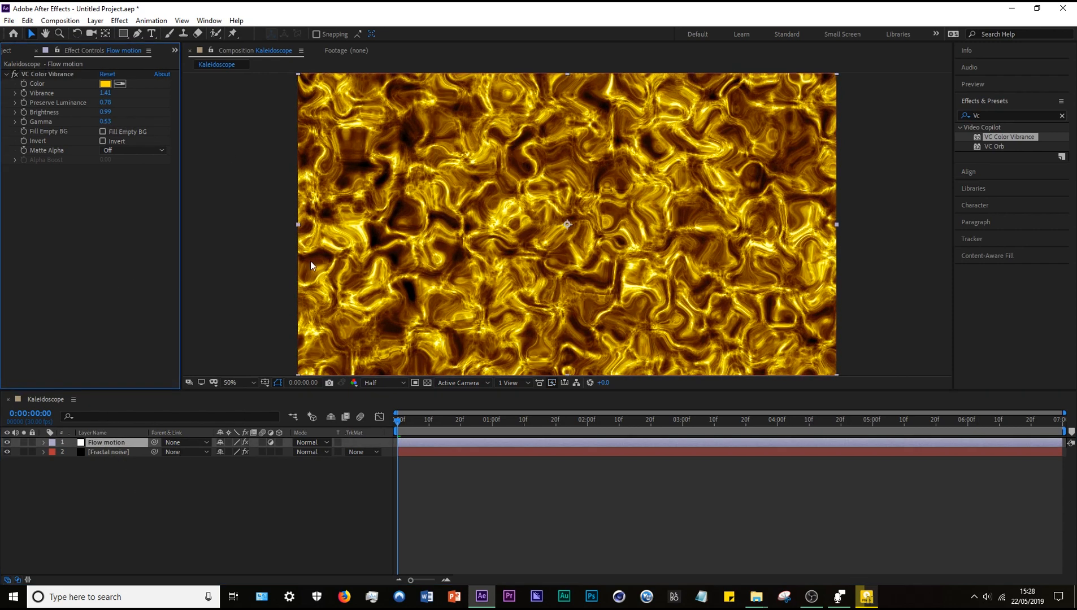
Try to find the distortion effect for the adjustment layer by searching the effects for "flow motion".
{"action": "left_click", "coordinate": [1062, 115]}
{"action": "left_click", "coordinate": [103, 450]}
{"action": "left_click", "coordinate": [103, 435]}
{"action": "left_click", "coordinate": [103, 443]}
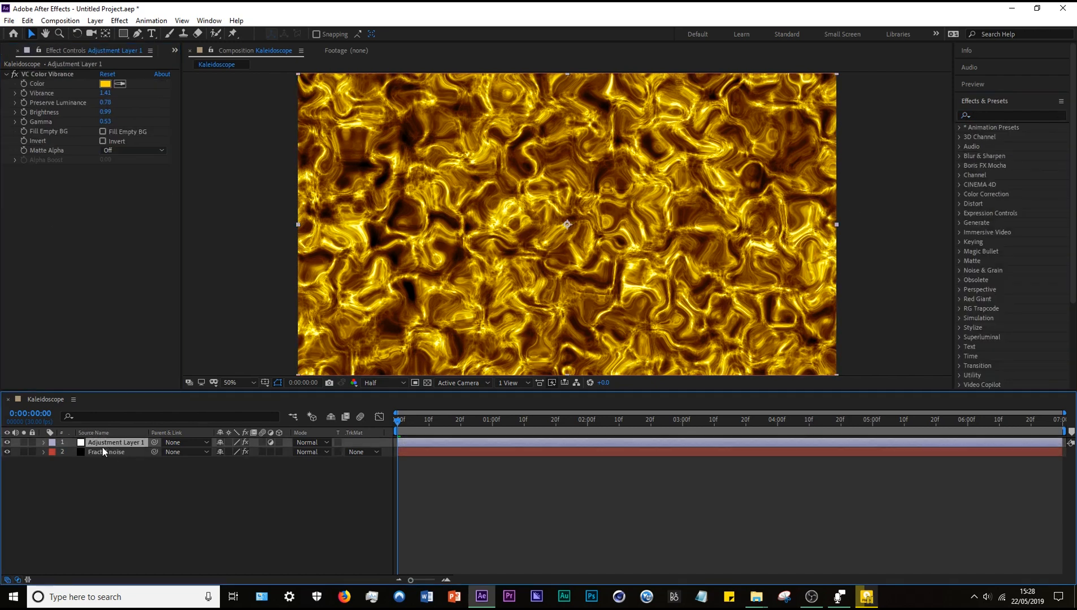
{"action": "left_click", "coordinate": [81, 433]}
{"action": "left_click", "coordinate": [1000, 116]}
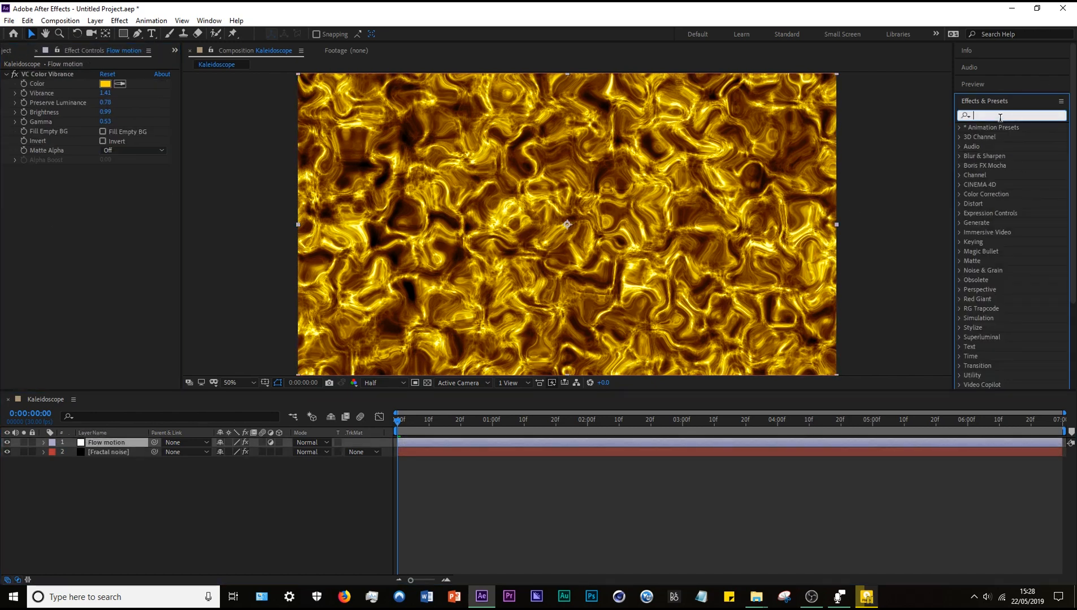
{"action": "type", "text": "flow "}
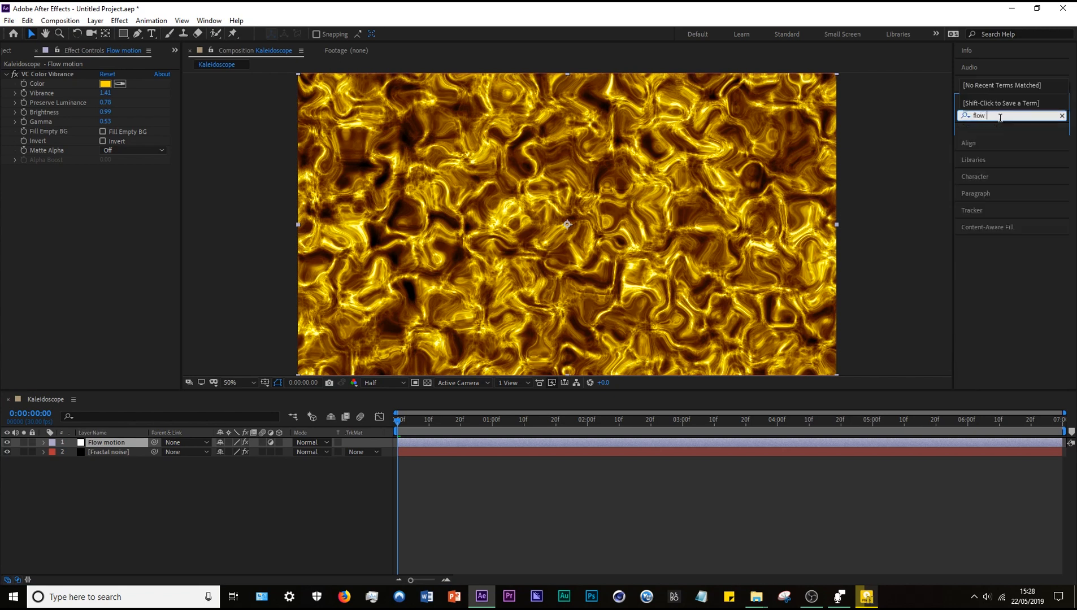
{"action": "type", "text": "motion"}
Search the effects for "flo m" and apply CC Flo Motion to the Flow motion layer, ordered above the collapsed VC Color Vibrance.
{"action": "key", "text": "ctrl+a"}
{"action": "key", "text": "BackSpace"}
{"action": "type", "text": "flo m"}
{"action": "left_click_drag", "start_coordinate": [1003, 136], "coordinate": [48, 290]}
{"action": "left_click_drag", "start_coordinate": [48, 169], "coordinate": [47, 69]}
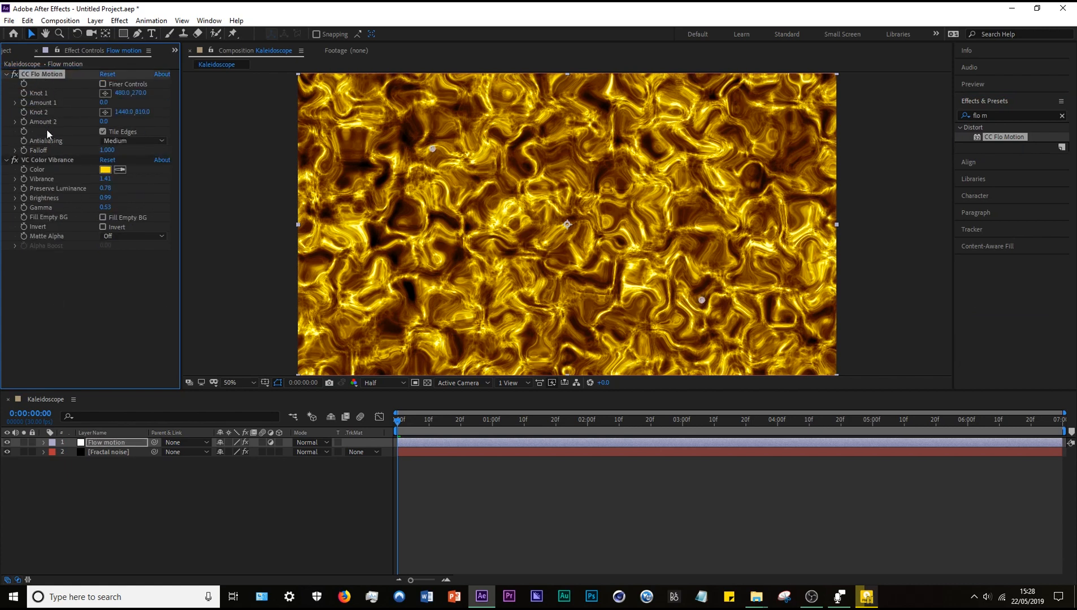
{"action": "left_click", "coordinate": [6, 160]}
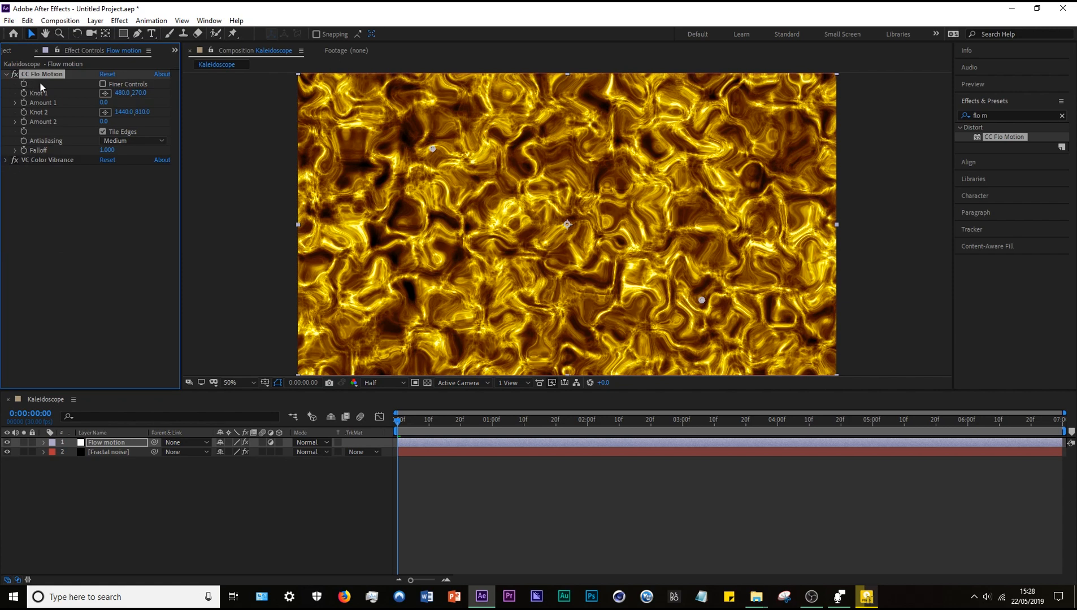
Center both CC Flo Motion knots in the composition by setting Knot 1 and Knot 2 to 960, 540.
{"action": "left_click", "coordinate": [122, 94]}
{"action": "type", "text": "960"}
{"action": "key", "text": "Tab"}
{"action": "type", "text": "540"}
{"action": "left_click", "coordinate": [124, 111]}
{"action": "type", "text": "960"}
{"action": "key", "text": "Tab"}
{"action": "type", "text": "5"}
{"action": "left_click", "coordinate": [118, 225]}
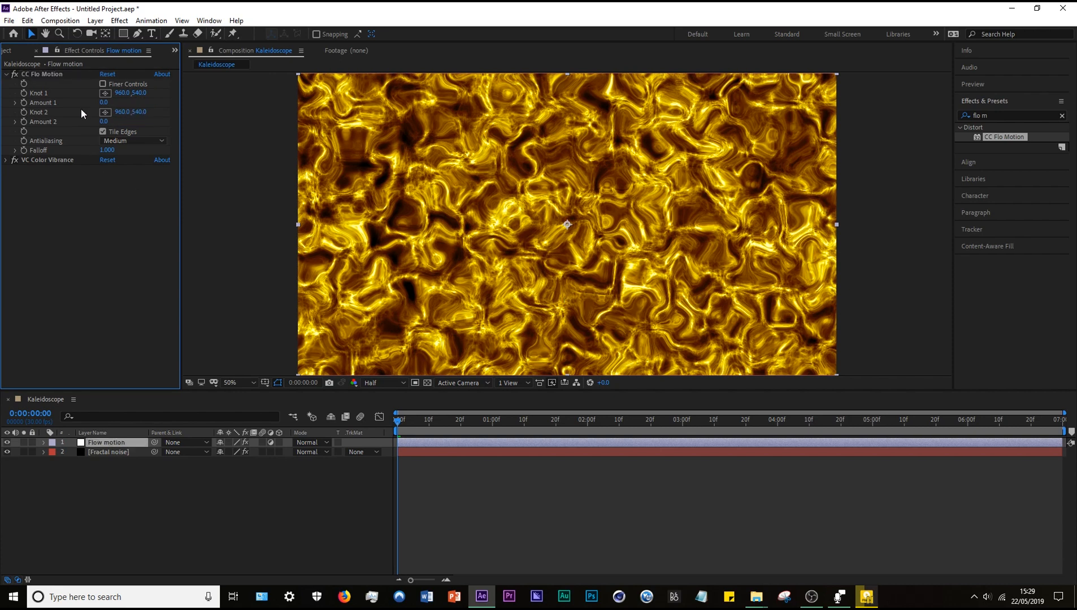
At the first frame, enable keyframing for CC Flo Motion's Amount 1, Amount 2 and Falloff, setting Amount 1 to 645 and Amount 2 to 284.
{"action": "left_click", "coordinate": [24, 102]}
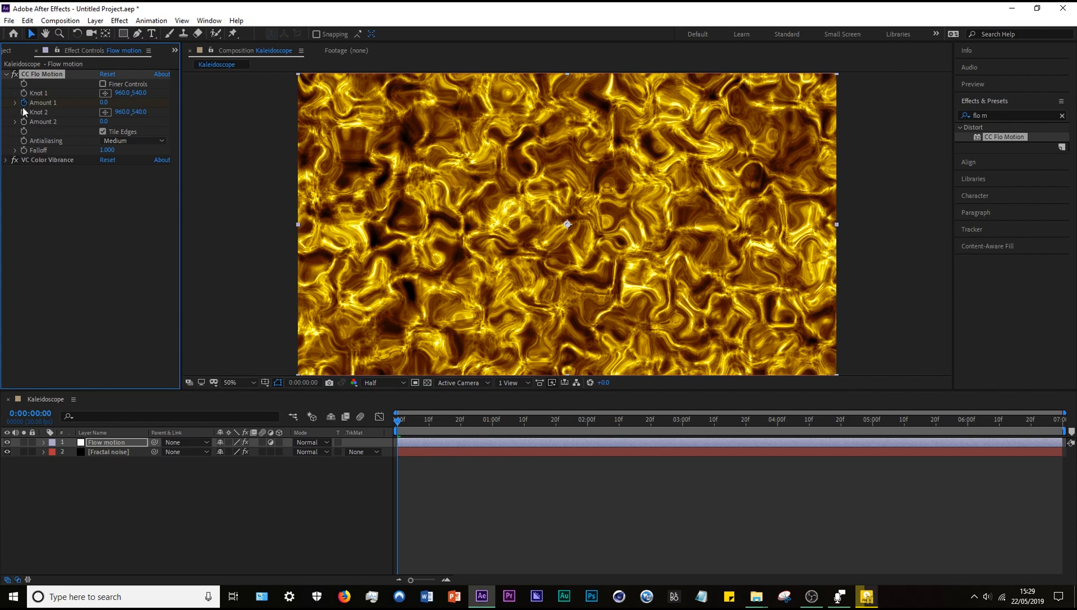
{"action": "left_click", "coordinate": [25, 122]}
{"action": "left_click_drag", "start_coordinate": [104, 102], "coordinate": [434, 113]}
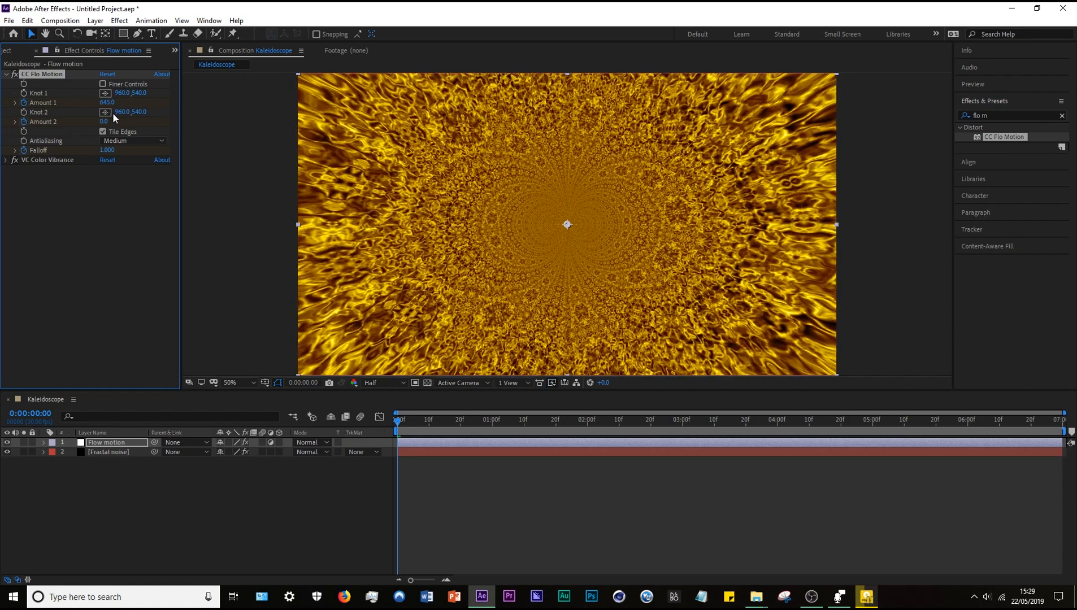
{"action": "left_click_drag", "start_coordinate": [104, 121], "coordinate": [249, 117]}
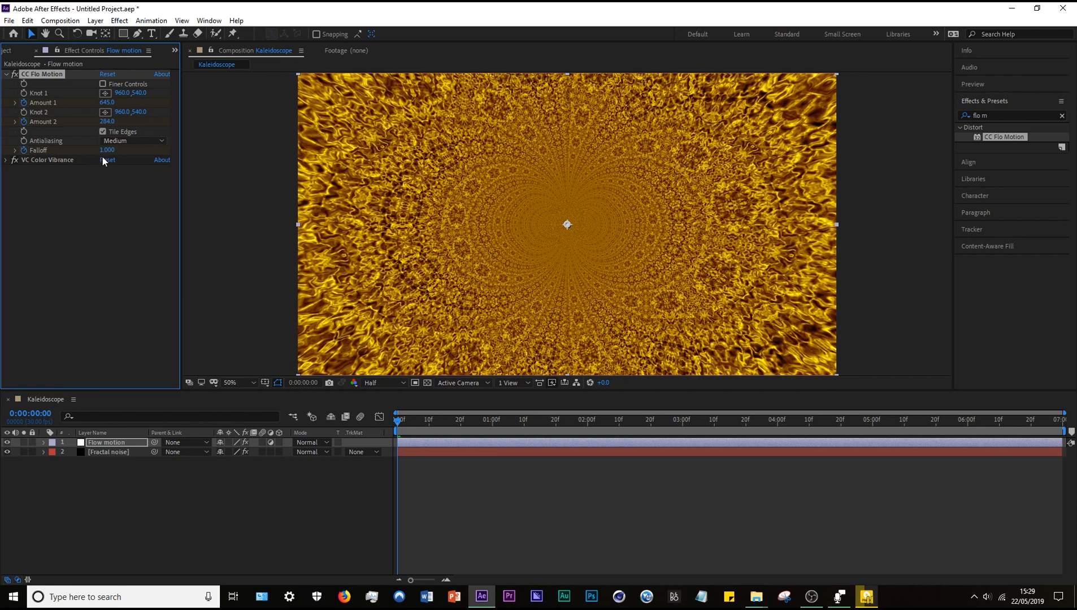
Set CC Flo Motion's Falloff keyframe at the first frame to 0.440.
{"action": "left_click_drag", "start_coordinate": [106, 156], "coordinate": [141, 154]}
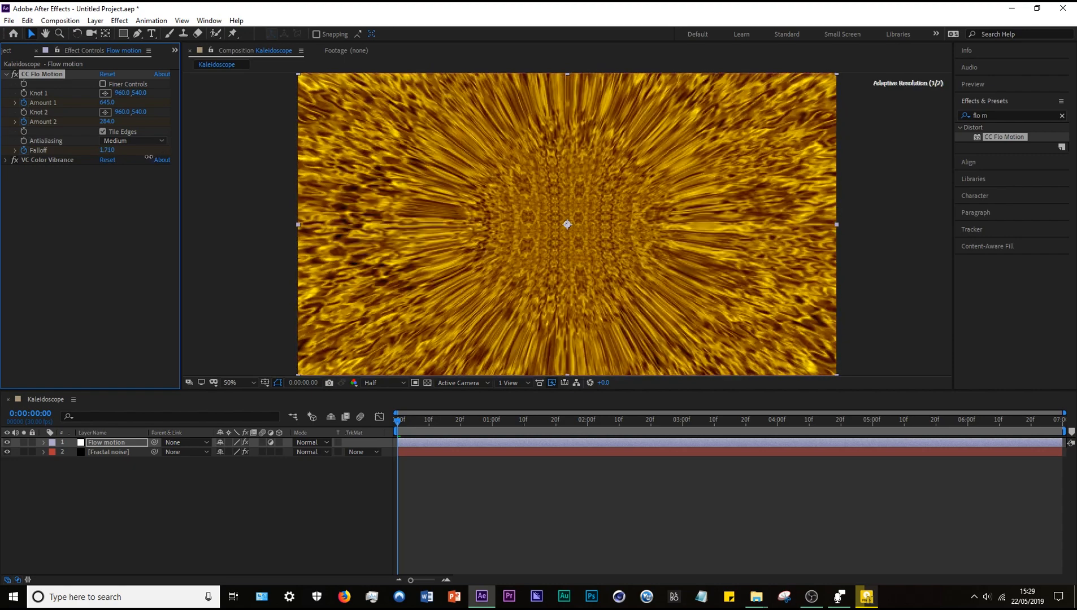
{"action": "left_click_drag", "start_coordinate": [122, 168], "coordinate": [107, 175]}
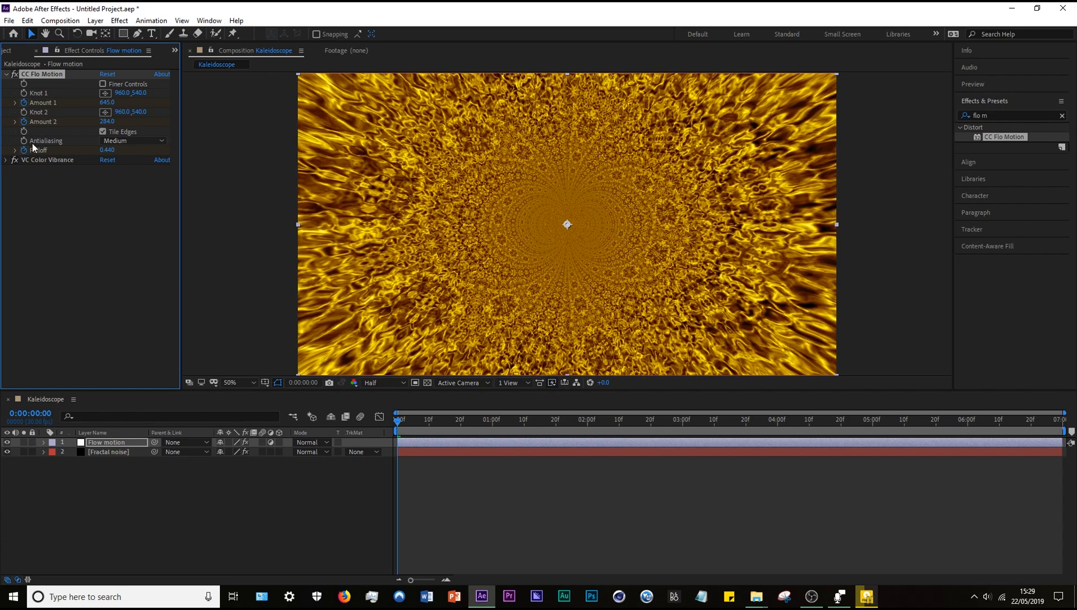
At 0:00:06:29, keyframe CC Flo Motion with Amount 1 and Amount 2 at 1600 and Falloff at 1.260.
{"action": "left_click_drag", "start_coordinate": [536, 421], "coordinate": [1059, 420]}
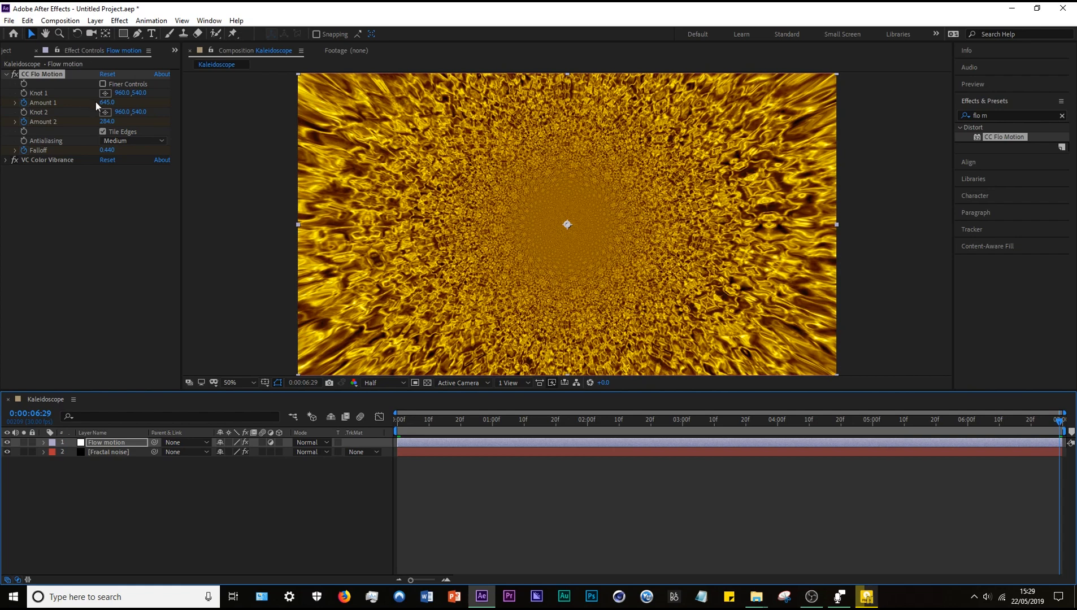
{"action": "left_click_drag", "start_coordinate": [107, 106], "coordinate": [122, 105]}
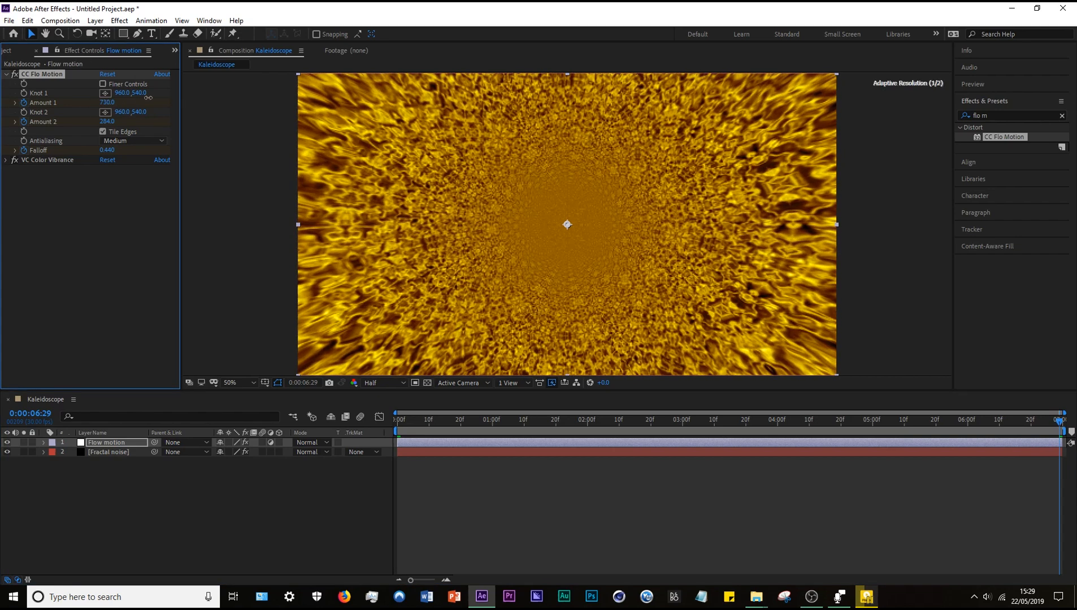
{"action": "left_click_drag", "start_coordinate": [190, 89], "coordinate": [230, 79]}
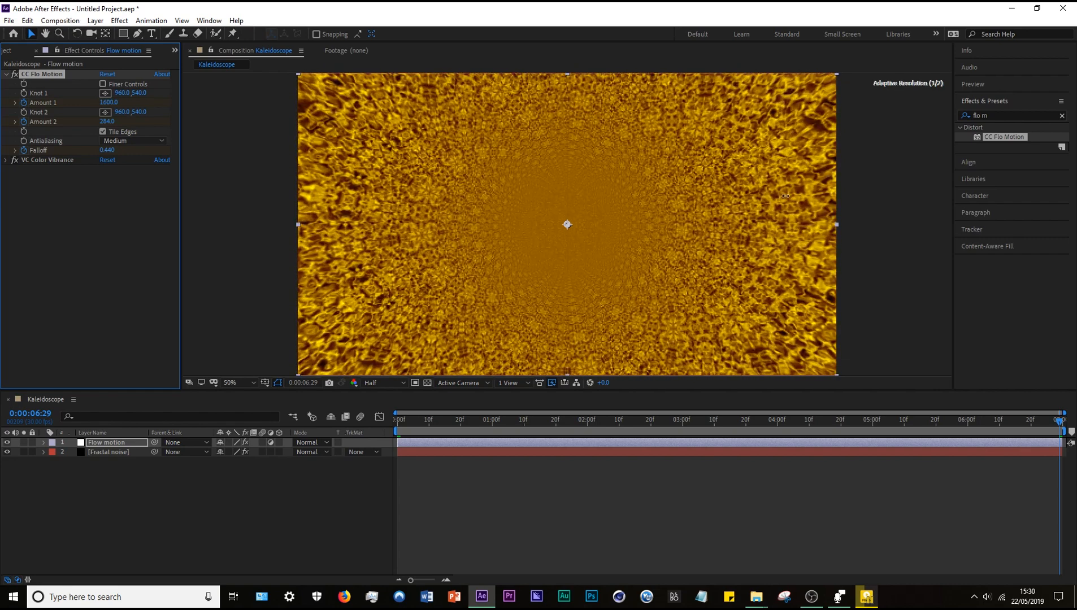
{"action": "left_click_drag", "start_coordinate": [108, 103], "coordinate": [212, 136]}
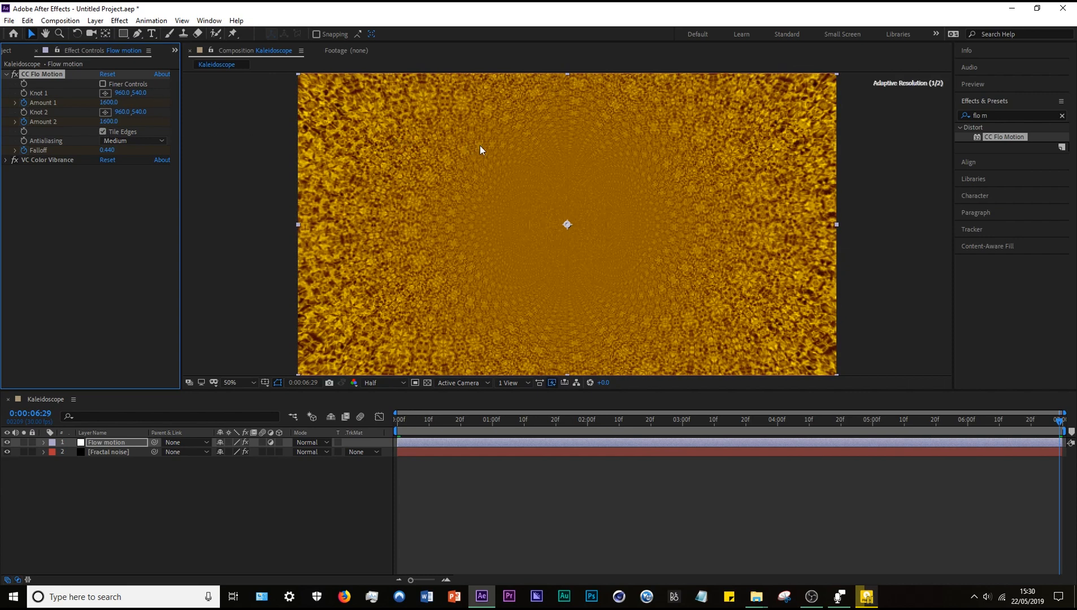
{"action": "left_click_drag", "start_coordinate": [115, 152], "coordinate": [133, 149]}
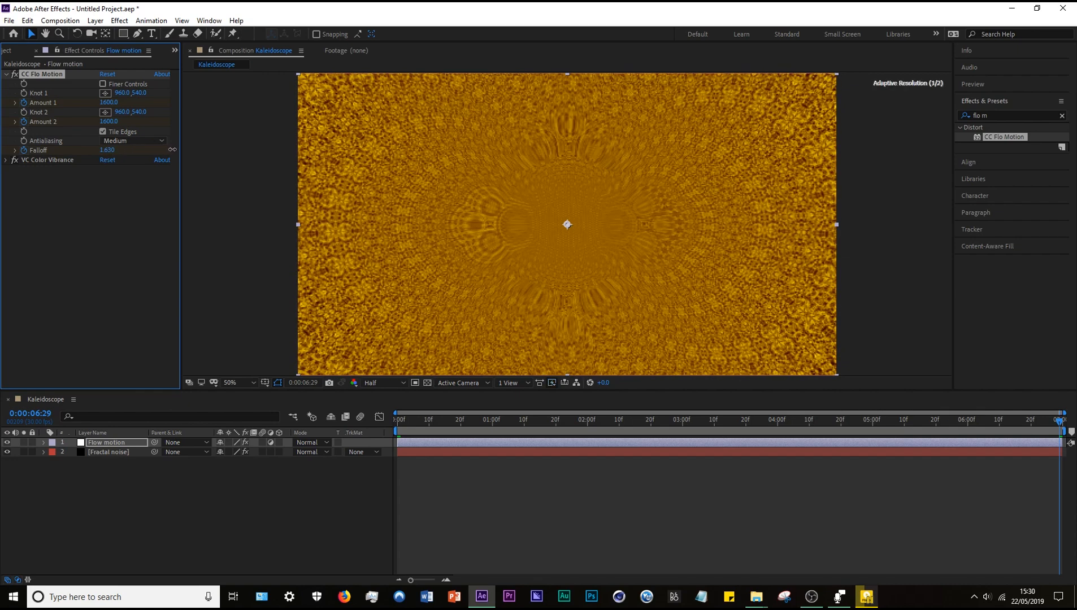
{"action": "mouse_move", "coordinate": [163, 153]}
{"action": "left_mouse_down"}
{"action": "mouse_move", "coordinate": [118, 177]}
{"action": "mouse_move", "coordinate": [172, 171]}
{"action": "left_mouse_up"}
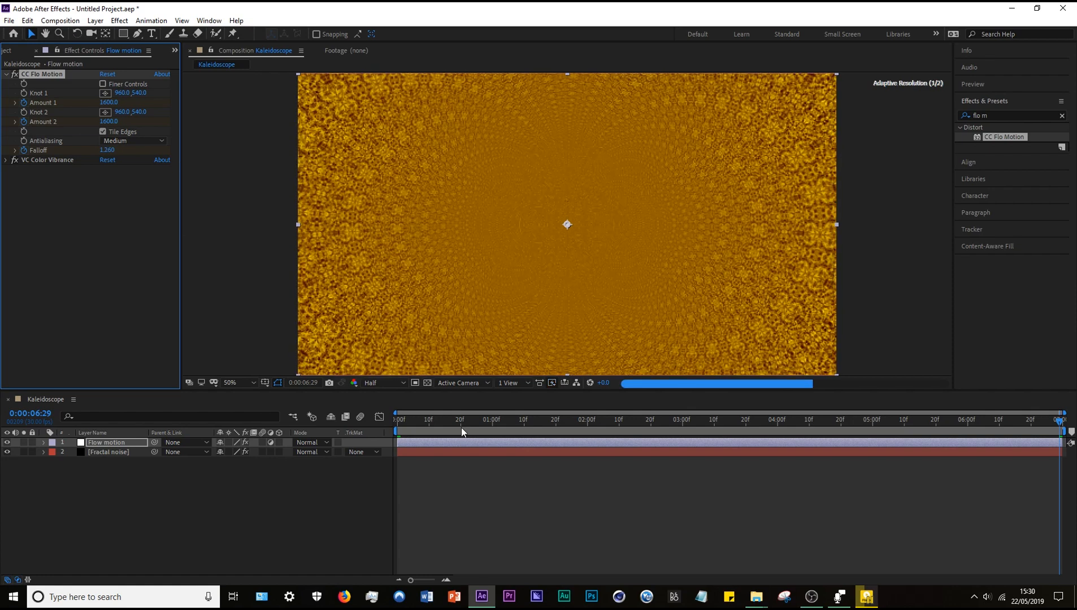
Collapse CC Flo Motion and apply Optics Compensation to the Flow motion layer with the playhead at the first frame.
{"action": "key", "text": "Home"}
{"action": "left_click", "coordinate": [6, 74]}
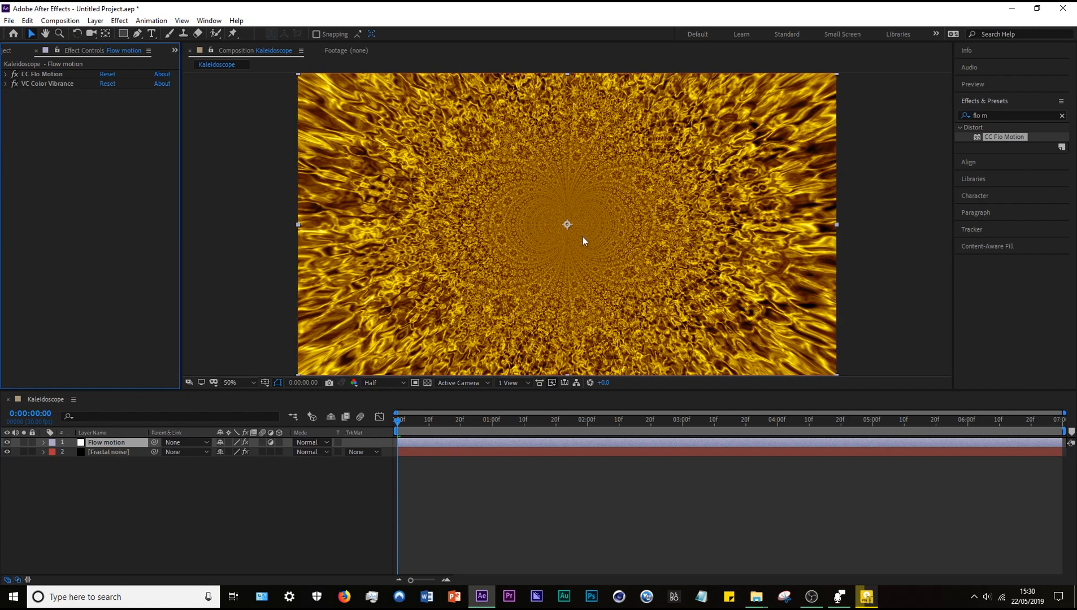
{"action": "right_click", "coordinate": [93, 227]}
{"action": "left_click", "coordinate": [77, 225]}
{"action": "left_click", "coordinate": [99, 444]}
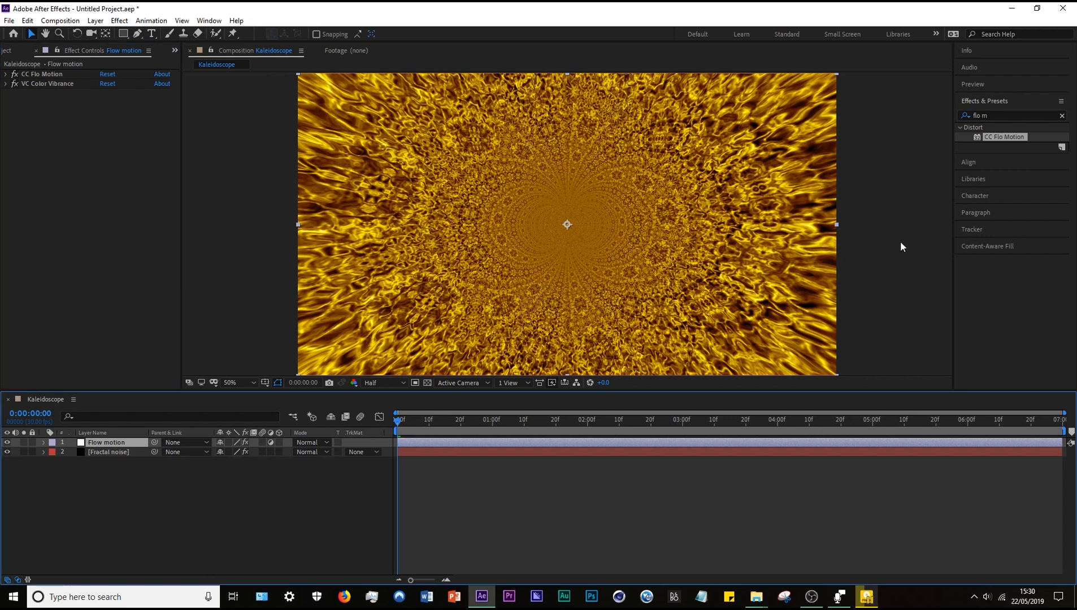
{"action": "key", "text": "ctrl+space"}
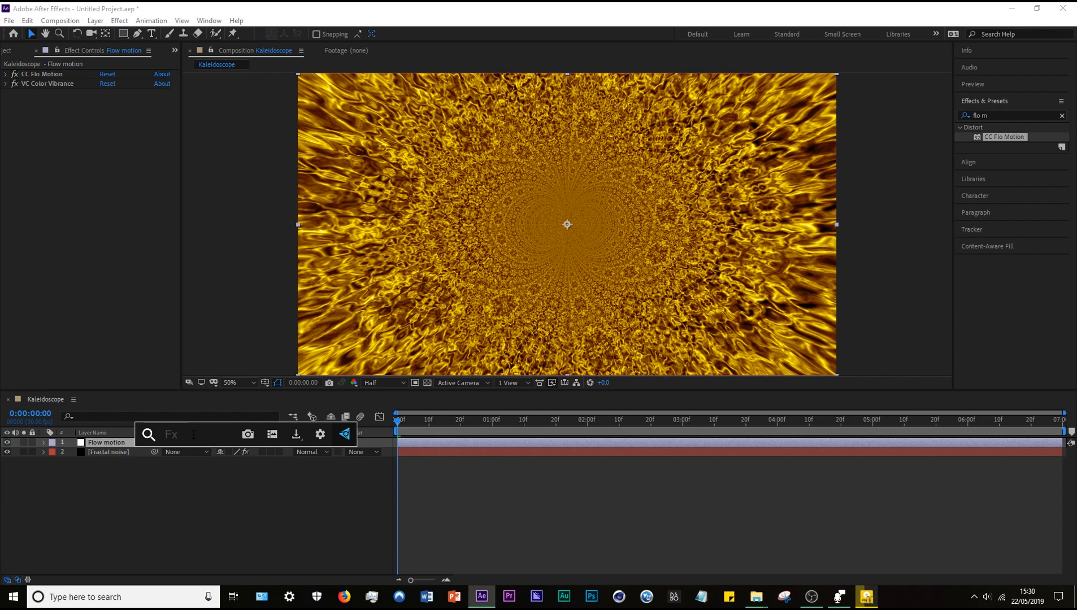
{"action": "type", "text": "op"}
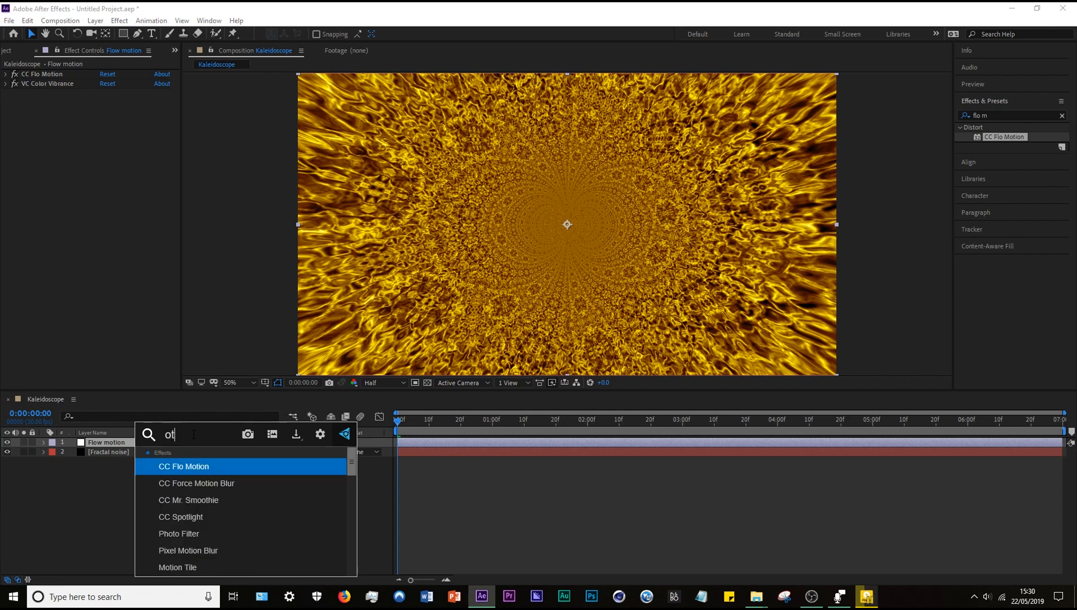
{"action": "key", "text": "Down"}
{"action": "key", "text": "Return"}
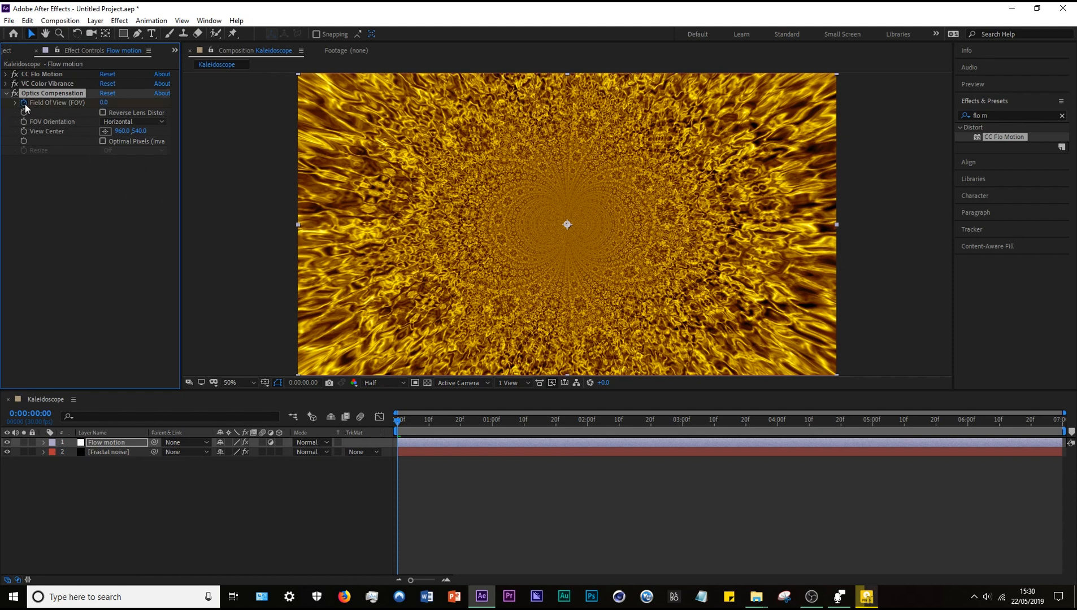
Enable Reverse Lens Distortion and keyframe Optics Compensation's Field Of View from 128.1 at the first frame to 148.0 at 0:00:06:29.
{"action": "left_click", "coordinate": [104, 112]}
{"action": "left_click_drag", "start_coordinate": [102, 103], "coordinate": [447, 109]}
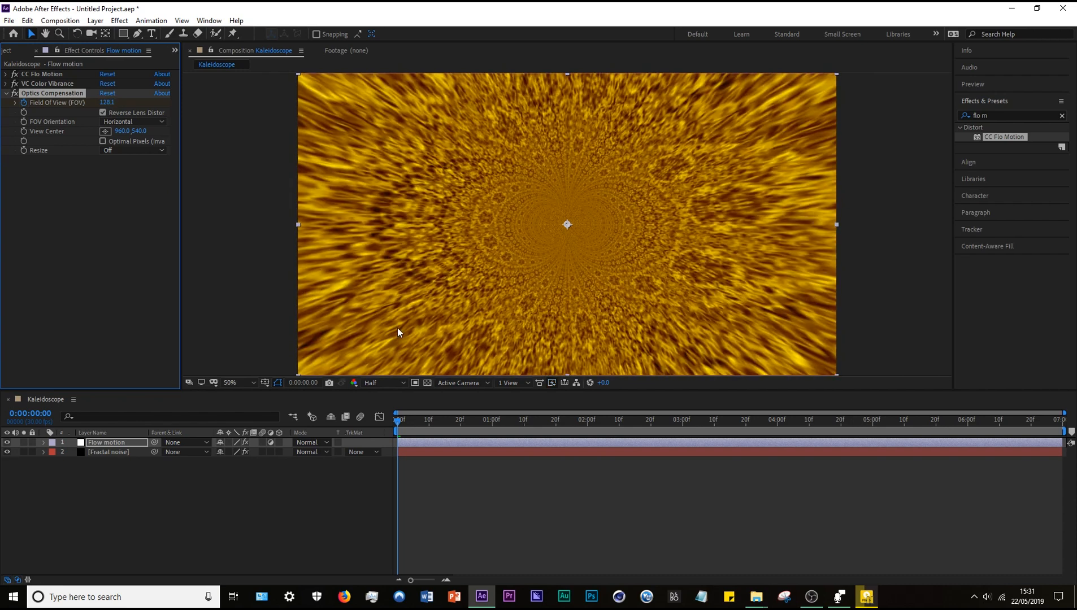
{"action": "left_click_drag", "start_coordinate": [726, 423], "coordinate": [1064, 435]}
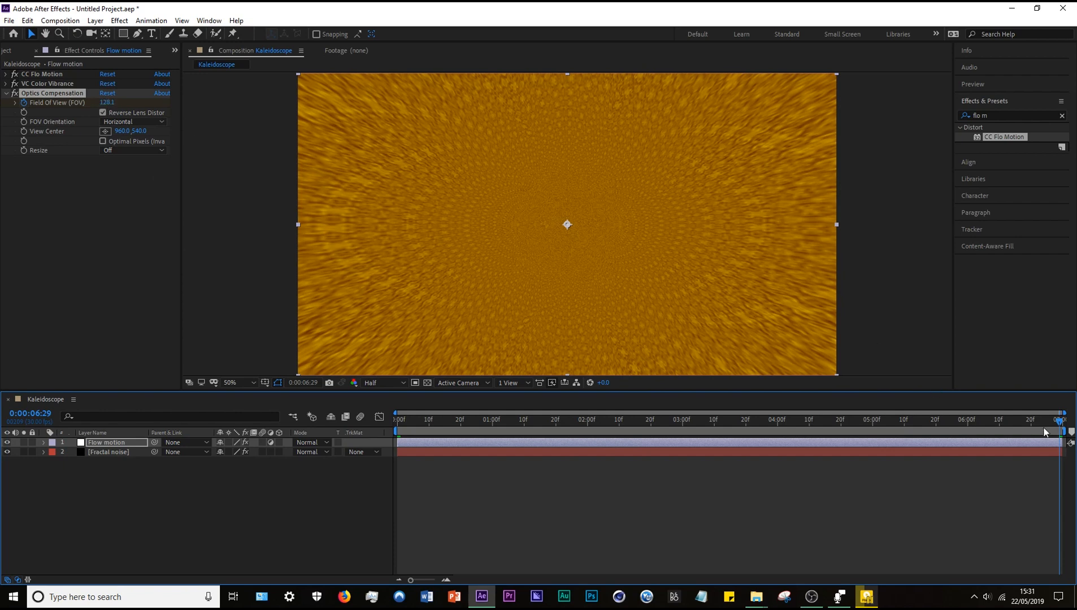
{"action": "mouse_move", "coordinate": [106, 103]}
{"action": "left_mouse_down"}
{"action": "mouse_move", "coordinate": [373, 115]}
{"action": "mouse_move", "coordinate": [218, 148]}
{"action": "mouse_move", "coordinate": [258, 146]}
{"action": "left_mouse_up"}
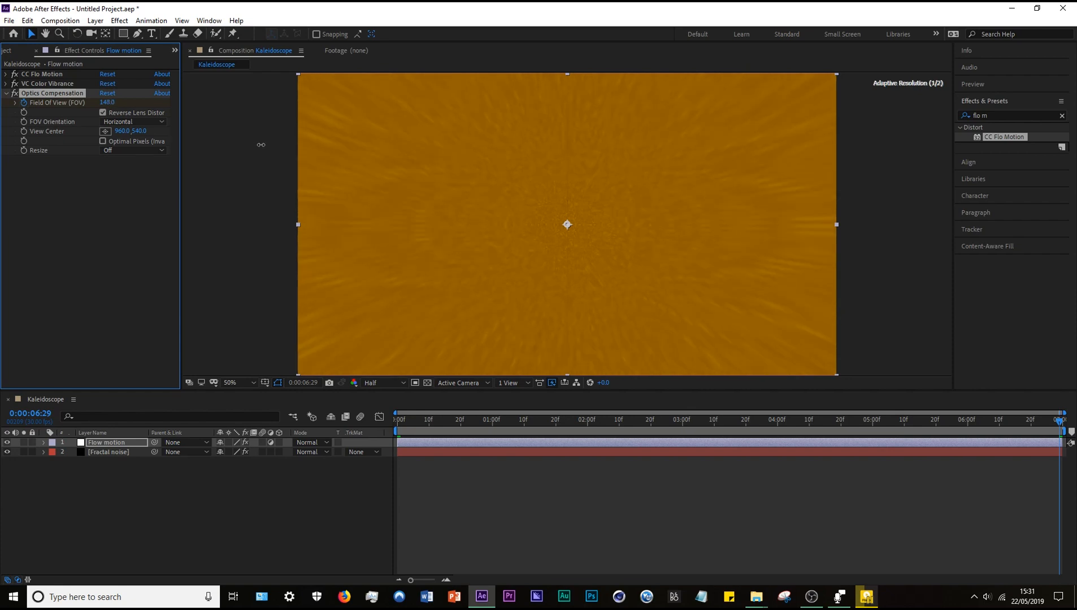
{"action": "left_click", "coordinate": [99, 289]}
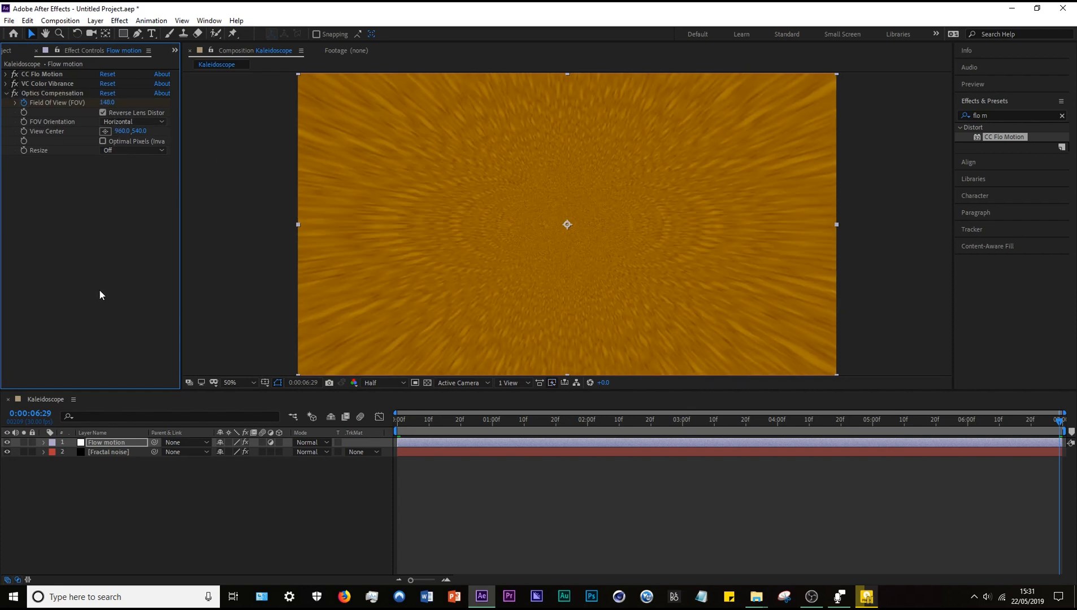
Inspect the pattern at the last frame up close and set the composition preview resolution to Full.
{"action": "left_click", "coordinate": [105, 453]}
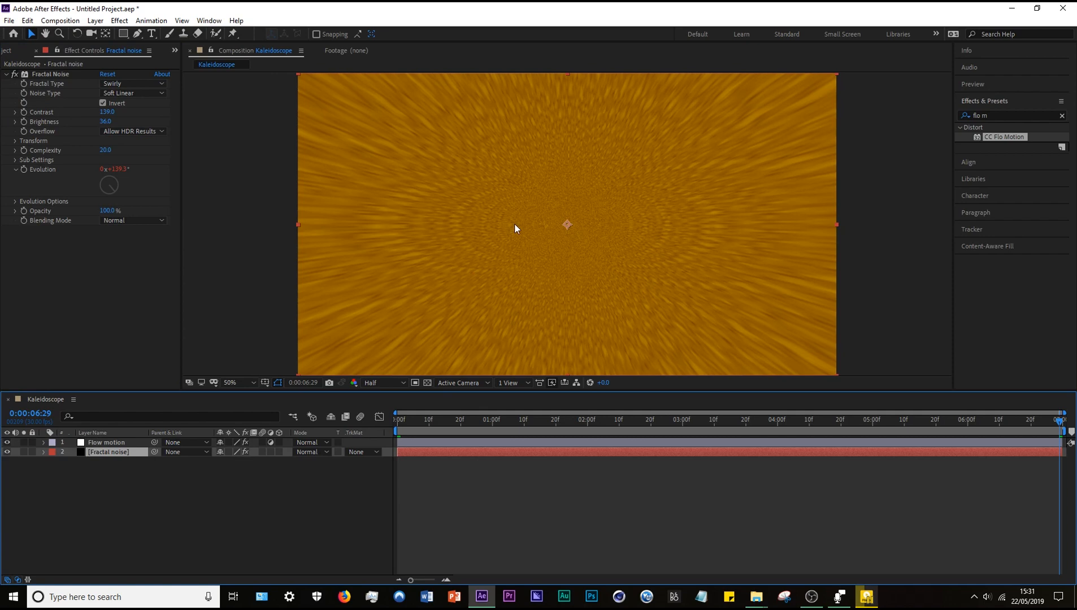
{"action": "scroll", "coordinate": [638, 239], "scroll_direction": "up", "scroll_amount": 3}
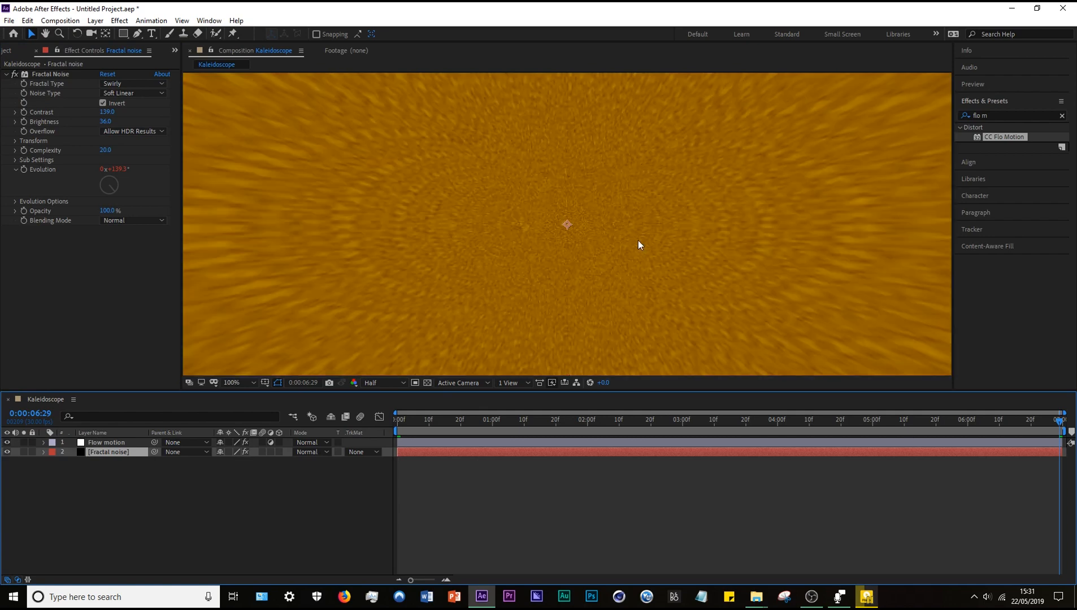
{"action": "scroll", "coordinate": [662, 244], "scroll_direction": "down", "scroll_amount": 3}
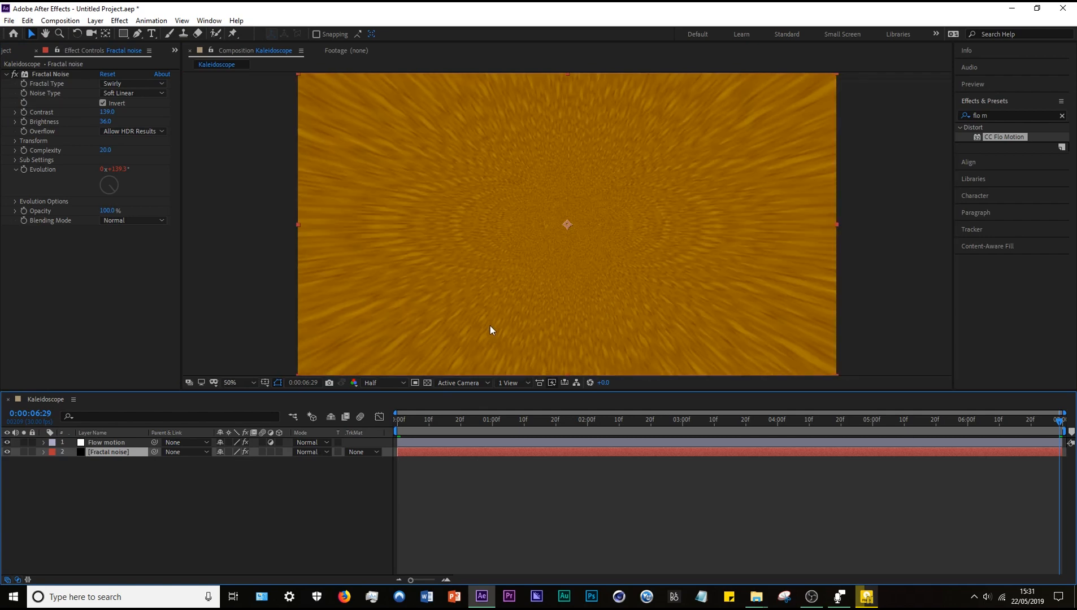
{"action": "left_click", "coordinate": [400, 384]}
{"action": "left_click", "coordinate": [396, 406]}
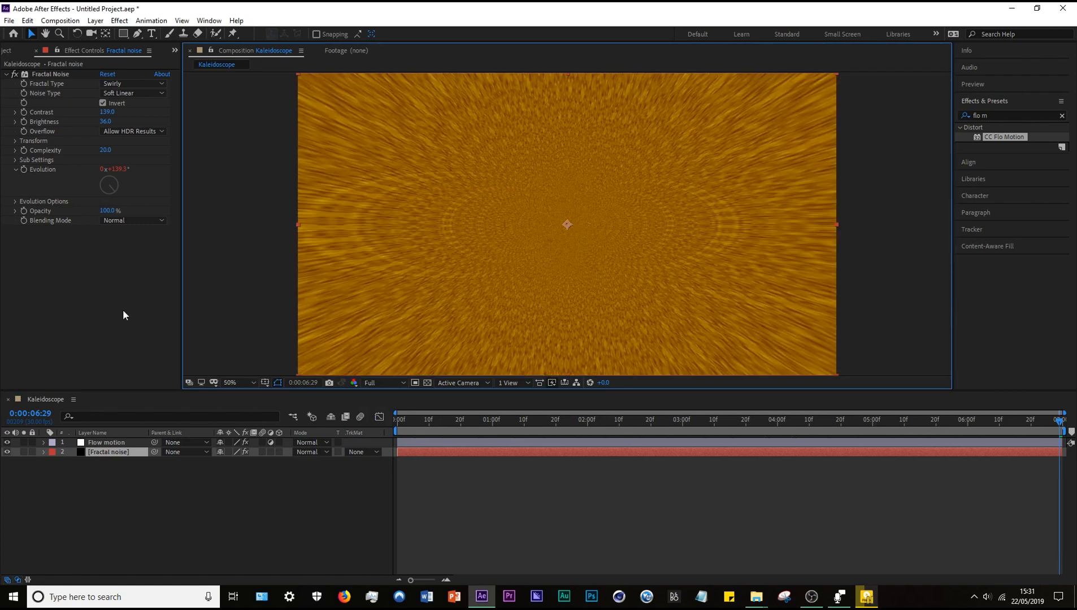
Set the Fractal noise layer's Fractal Noise transform Scale to 630, keeping Uniform Scaling, and collapse the effect.
{"action": "left_click", "coordinate": [99, 452]}
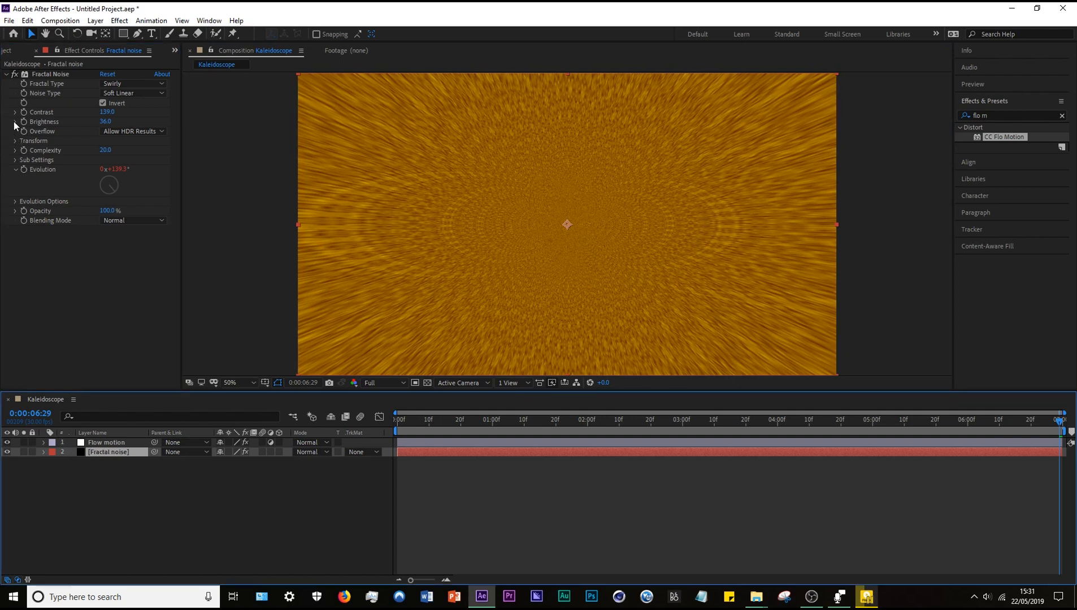
{"action": "left_click", "coordinate": [16, 140]}
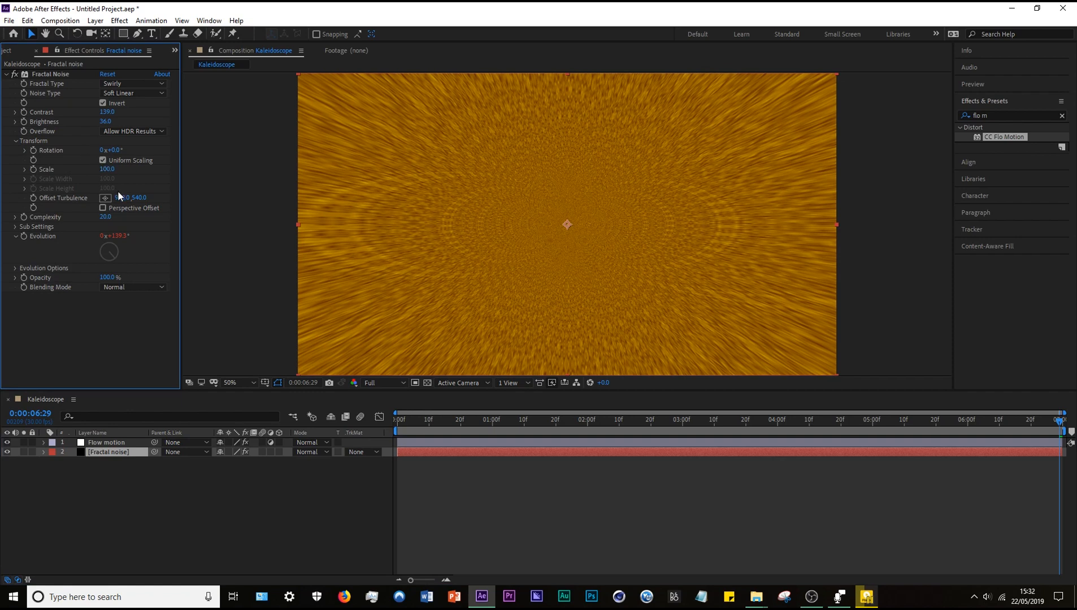
{"action": "left_click", "coordinate": [15, 141]}
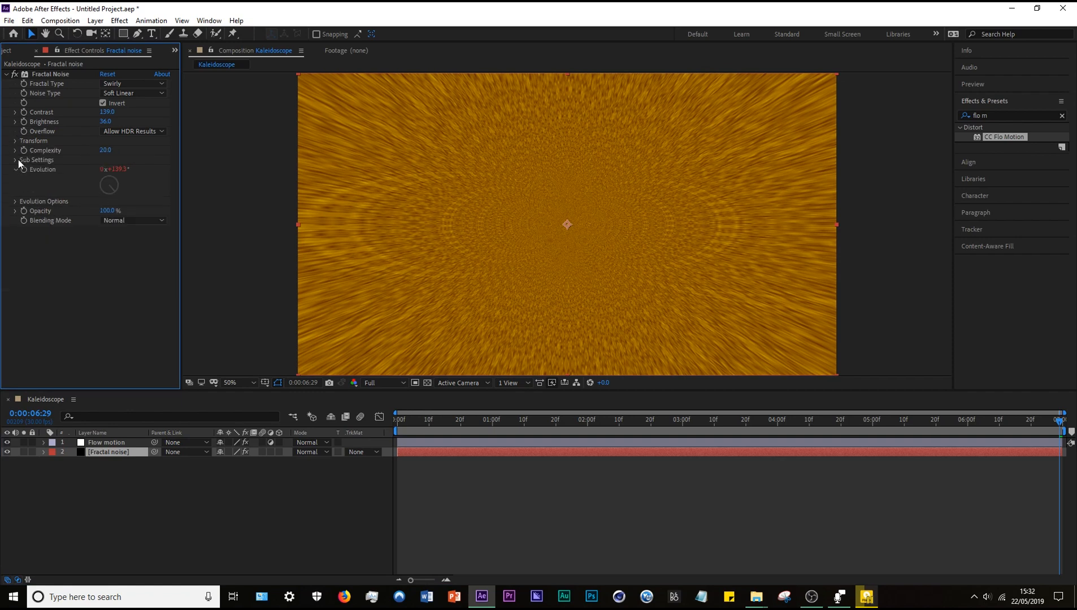
{"action": "left_click", "coordinate": [14, 142]}
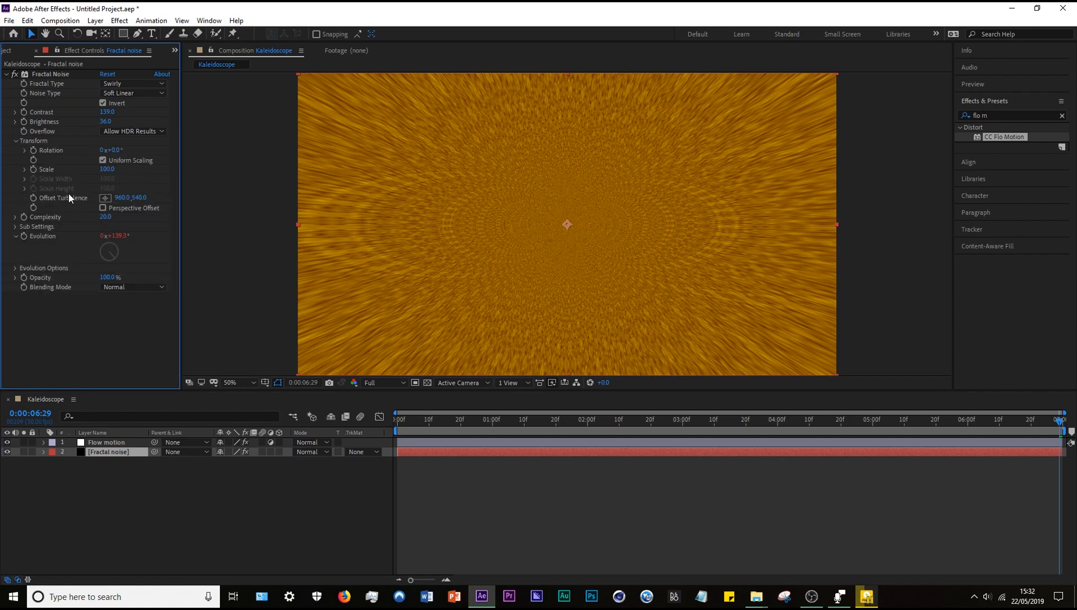
{"action": "left_click_drag", "start_coordinate": [101, 171], "coordinate": [435, 203]}
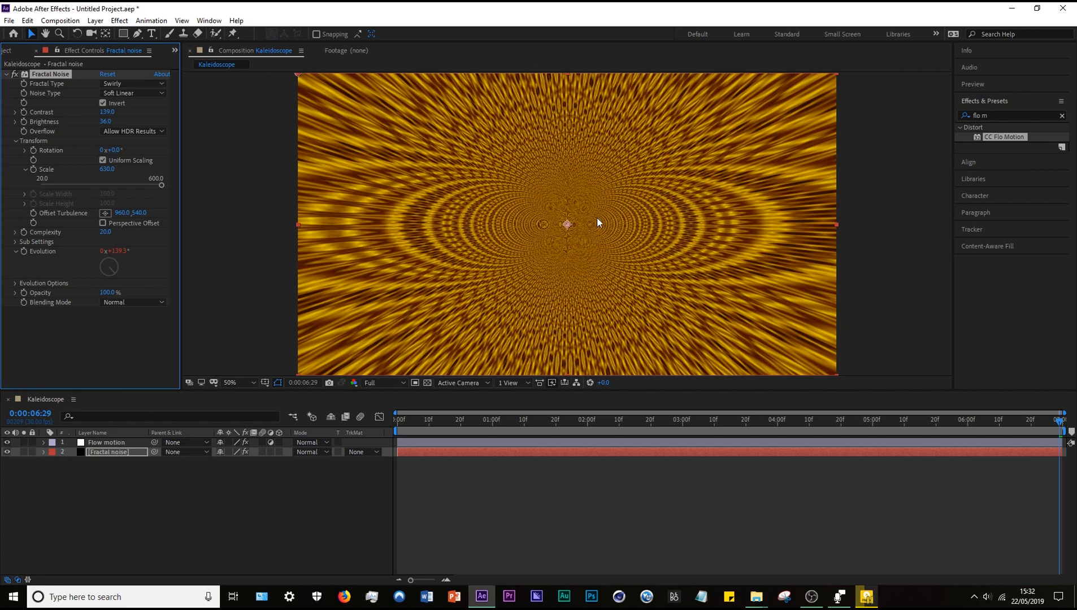
{"action": "left_click", "coordinate": [104, 346]}
{"action": "left_click", "coordinate": [6, 75]}
Search the effects for "curves" and apply the Color Correction Curves effect to the Flow motion layer.
{"action": "left_click", "coordinate": [103, 443]}
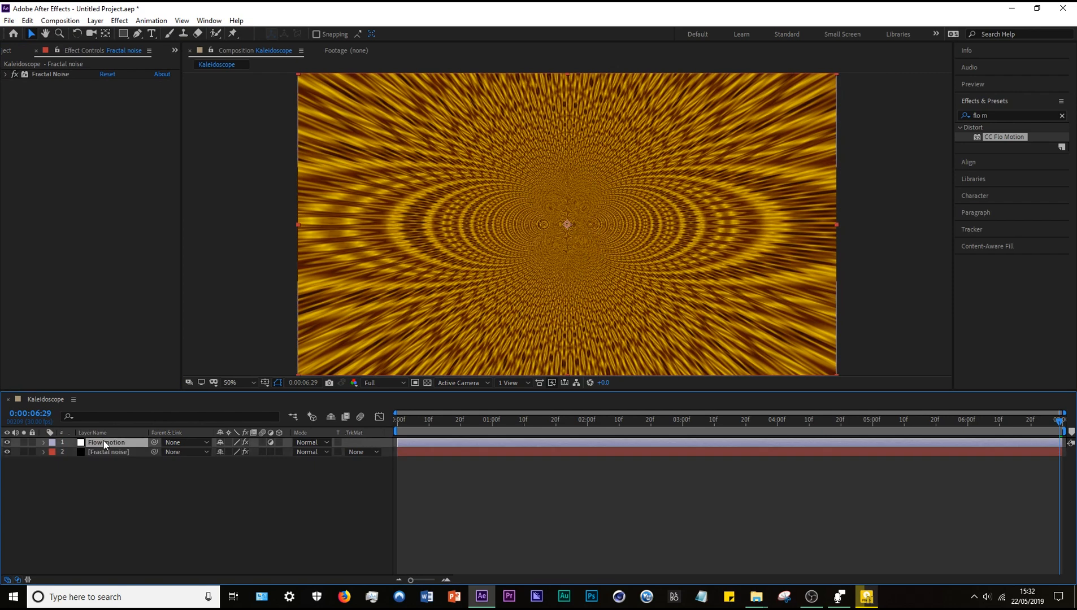
{"action": "right_click", "coordinate": [51, 246]}
{"action": "left_click", "coordinate": [18, 253]}
{"action": "left_click", "coordinate": [1023, 116]}
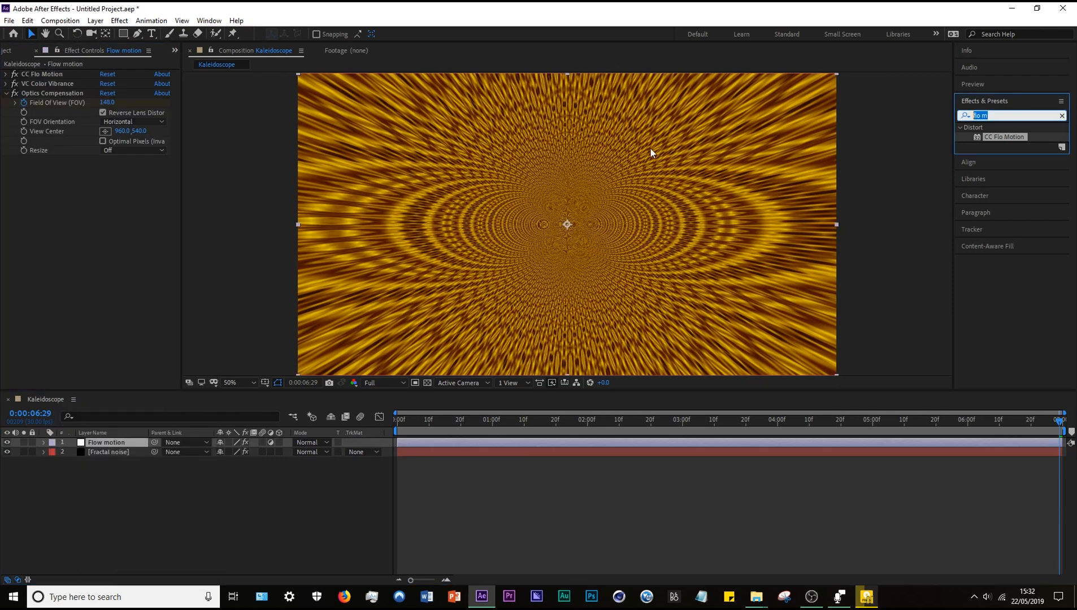
{"action": "key", "text": "BackSpace"}
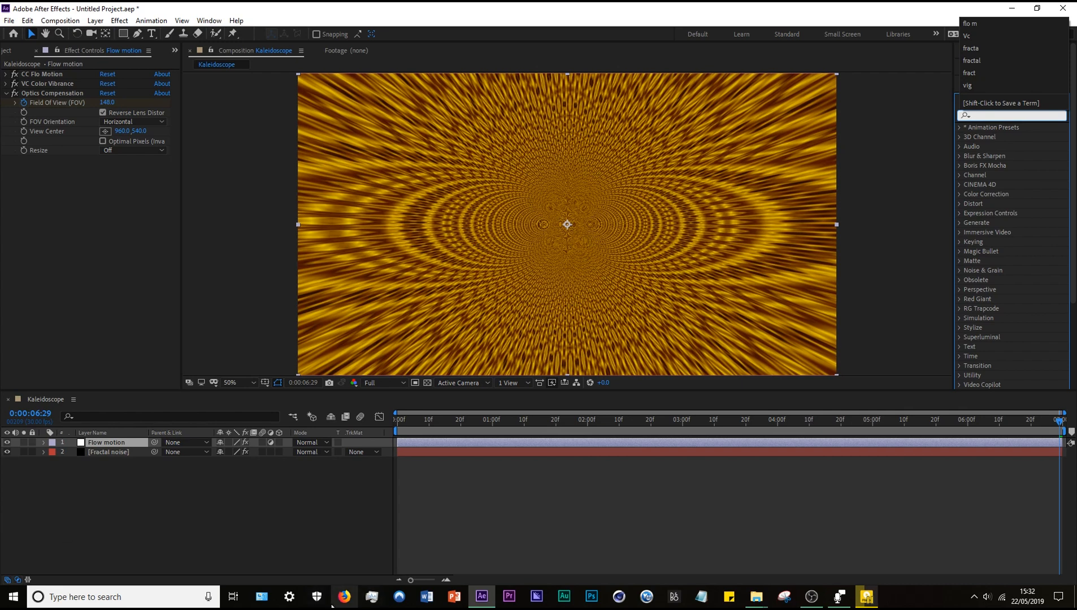
{"action": "type", "text": "curve"}
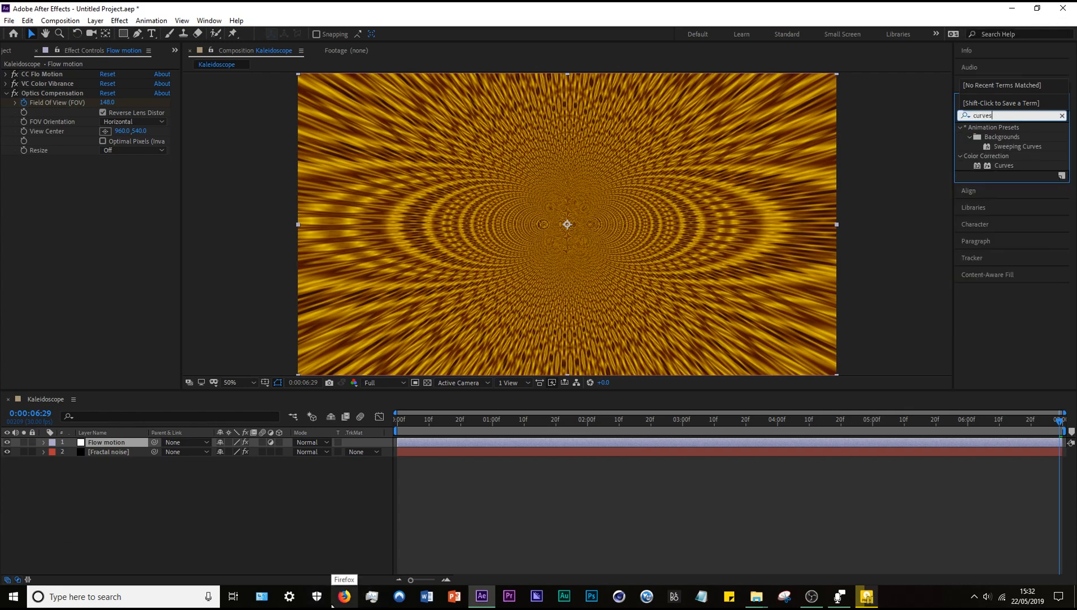
{"action": "type", "text": "s"}
{"action": "double_click", "coordinate": [1004, 165]}
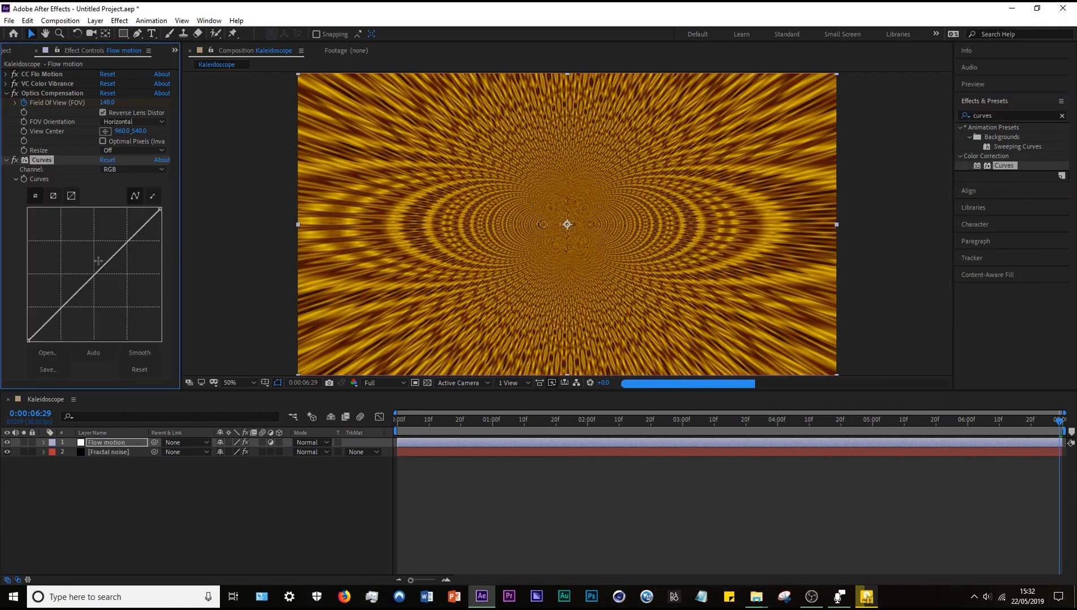
{"action": "mouse_move", "coordinate": [88, 280]}
{"action": "left_mouse_down"}
{"action": "mouse_move", "coordinate": [49, 281]}
{"action": "mouse_move", "coordinate": [77, 291]}
{"action": "mouse_move", "coordinate": [74, 278]}
{"action": "left_mouse_up"}
{"action": "key", "text": "ctrl+z"}
{"action": "key", "text": "ctrl+z"}
Set the composition preview resolution to Half and raise the middle of the RGB curve slightly to brighten the pattern.
{"action": "left_click", "coordinate": [386, 384]}
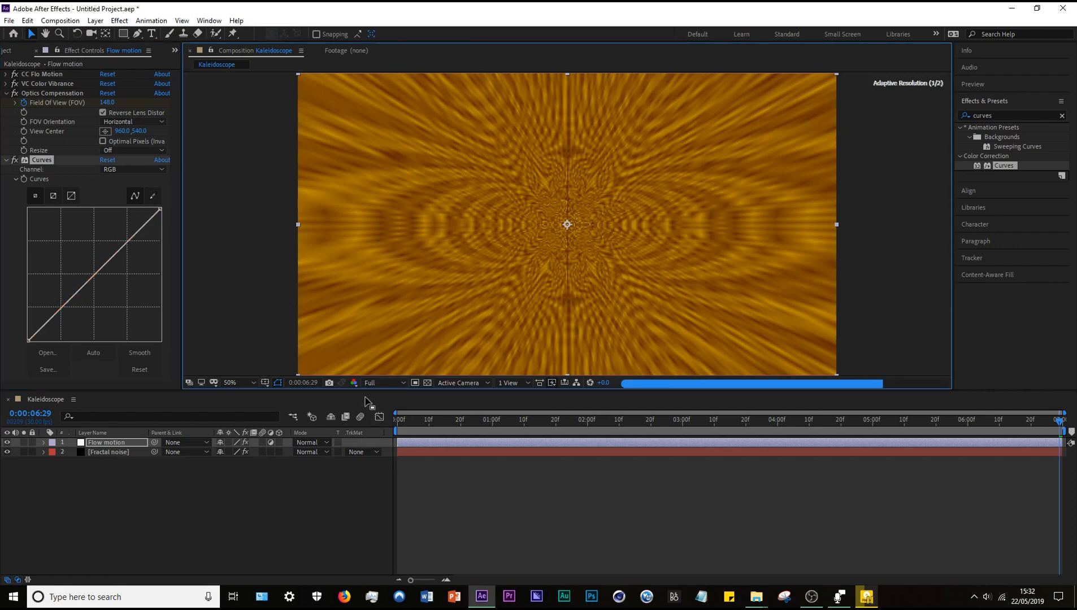
{"action": "left_click", "coordinate": [384, 383]}
{"action": "left_click", "coordinate": [377, 403]}
{"action": "left_click_drag", "start_coordinate": [93, 276], "coordinate": [90, 268]}
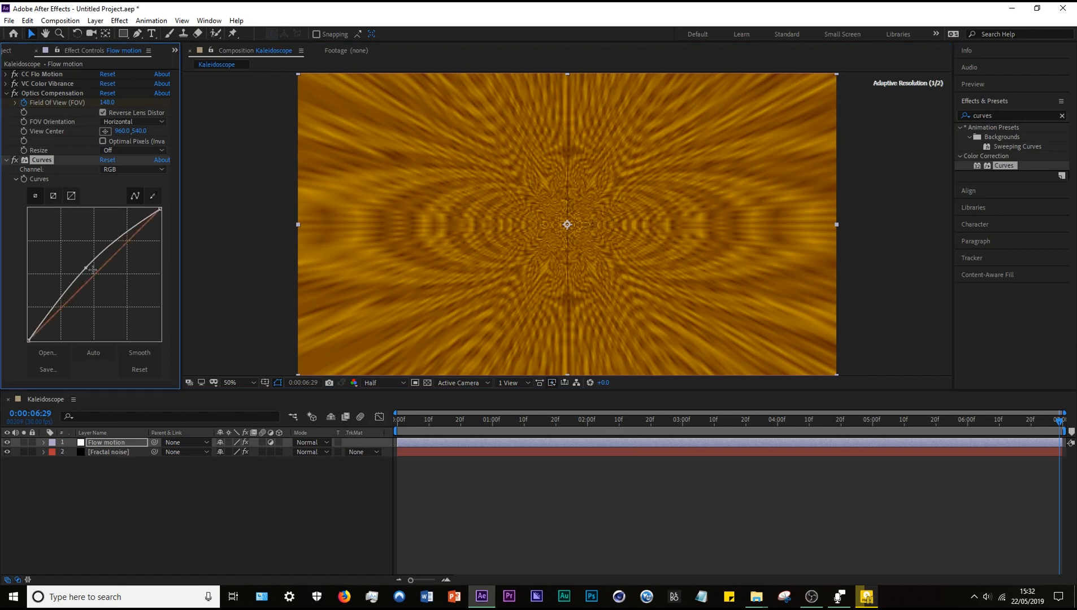
Search the effects for "vign" and apply the Stylize CC Vignette effect to the Flow motion layer.
{"action": "left_click", "coordinate": [1005, 115]}
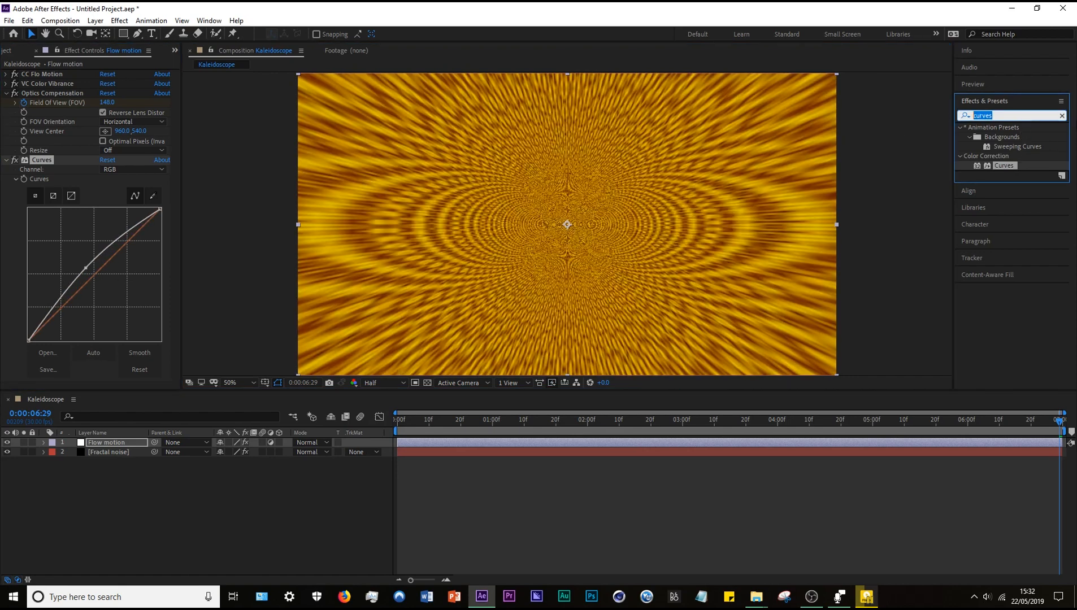
{"action": "left_click", "coordinate": [1062, 115]}
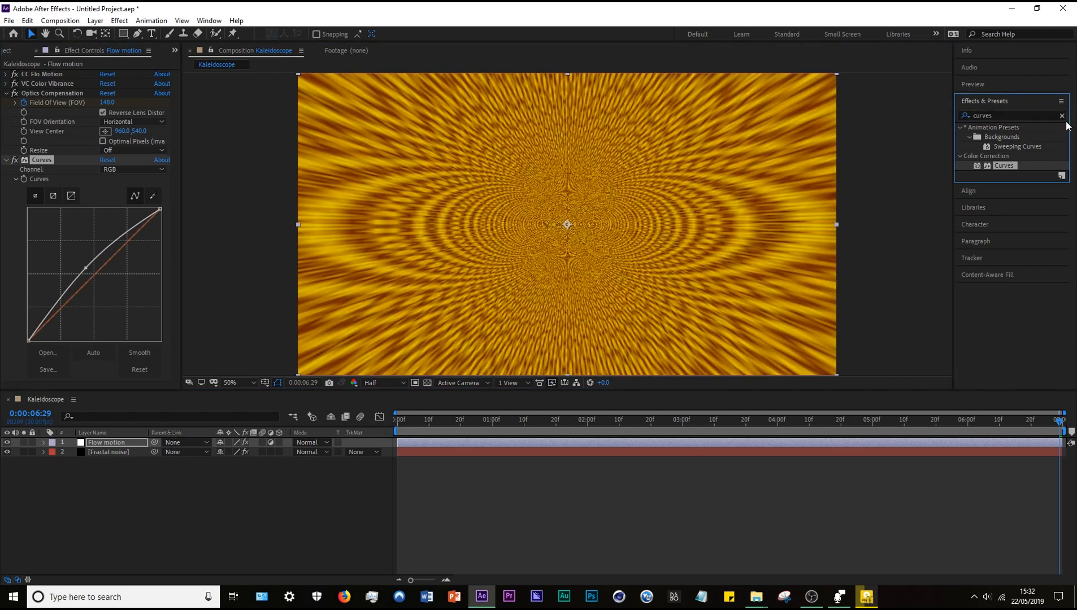
{"action": "key", "text": "g"}
{"action": "left_click", "coordinate": [1031, 116]}
{"action": "type", "text": "v"}
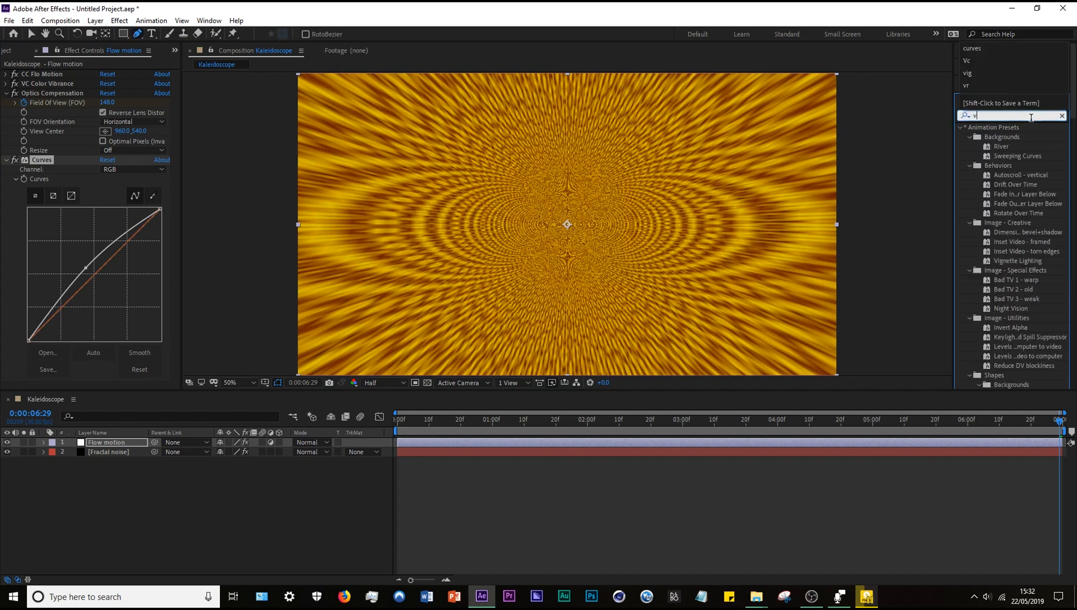
{"action": "type", "text": "ign"}
{"action": "double_click", "coordinate": [1001, 166]}
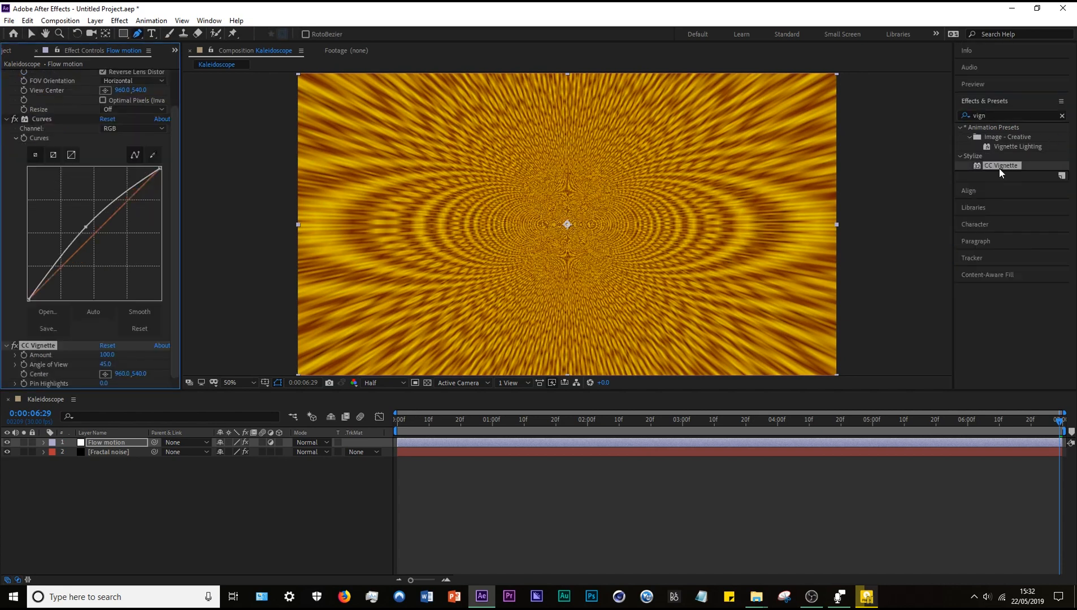
Set the CC Vignette Amount to 163, Angle of View to 49.3 and Pin Highlights to 46, and collapse the expanded effects.
{"action": "key", "text": "v"}
{"action": "left_click_drag", "start_coordinate": [106, 354], "coordinate": [139, 384]}
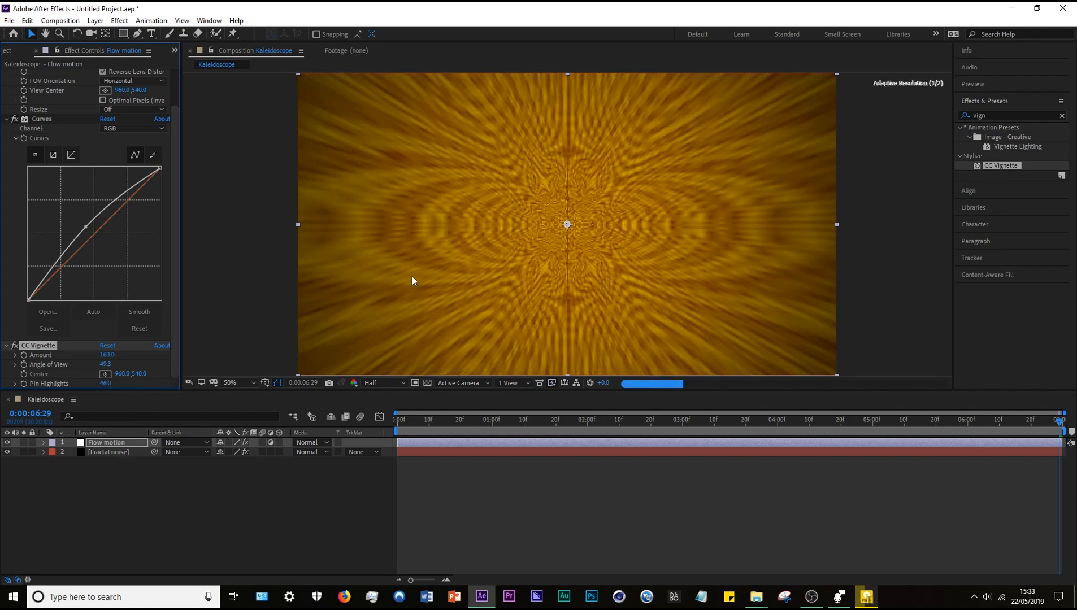
{"action": "left_click", "coordinate": [204, 463]}
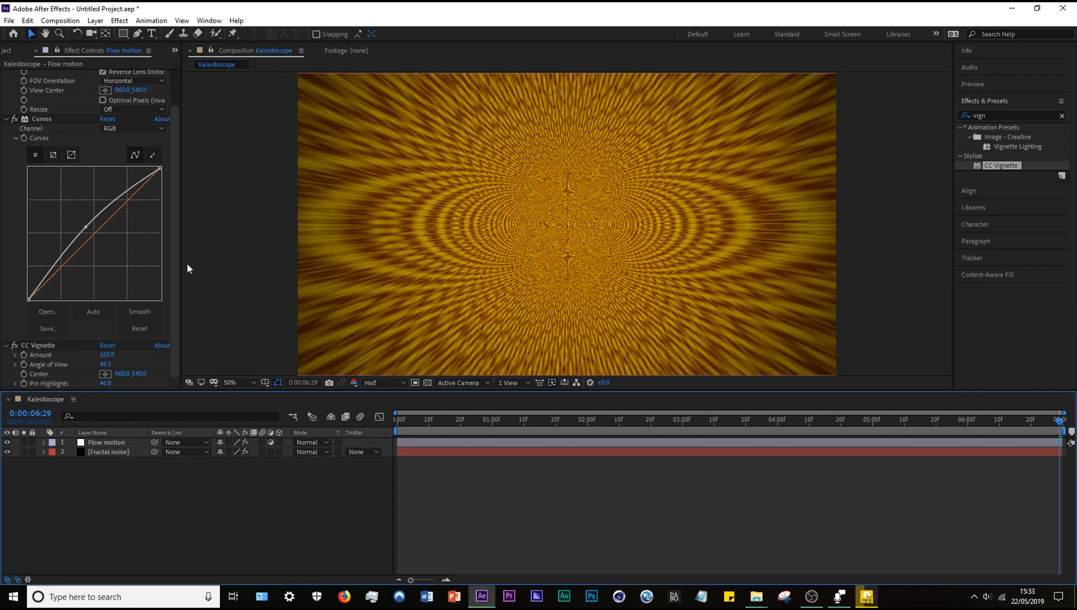
{"action": "left_click", "coordinate": [8, 119]}
{"action": "left_click", "coordinate": [6, 170]}
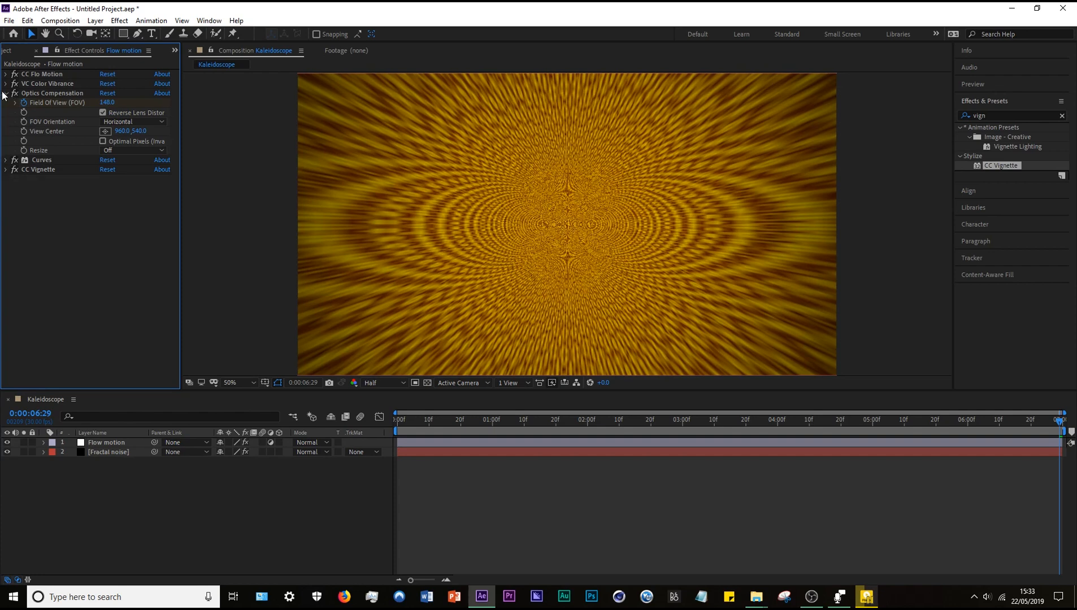
{"action": "left_click", "coordinate": [6, 94]}
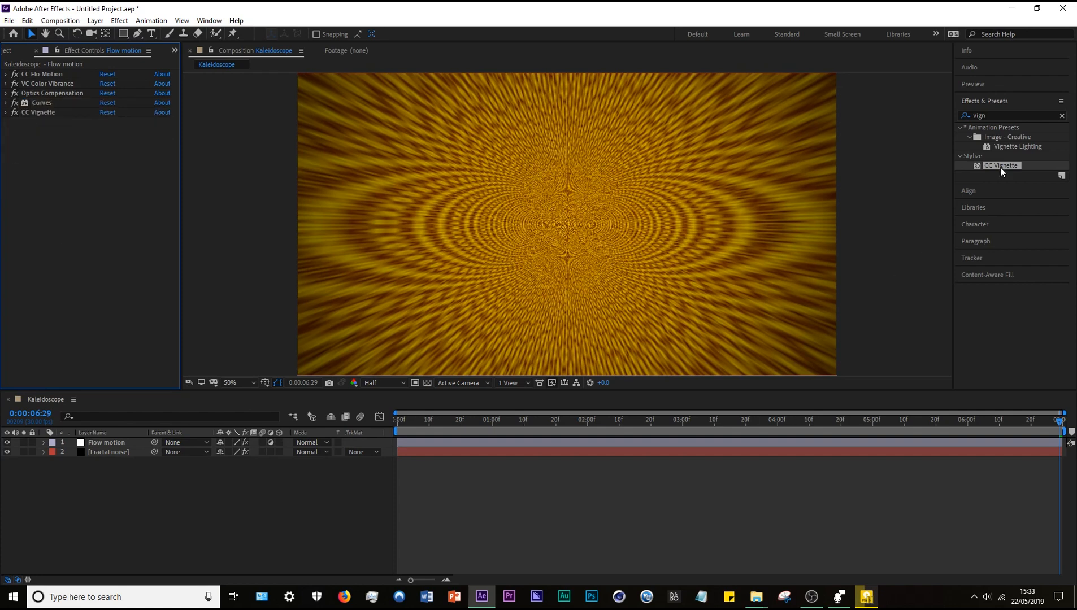
Search the effects for "brightne" and apply Brightness & Contrast to the Flow motion layer with Brightness 30 and Contrast 67.
{"action": "left_click_drag", "start_coordinate": [1006, 115], "coordinate": [904, 114]}
{"action": "key", "text": "BackSpace"}
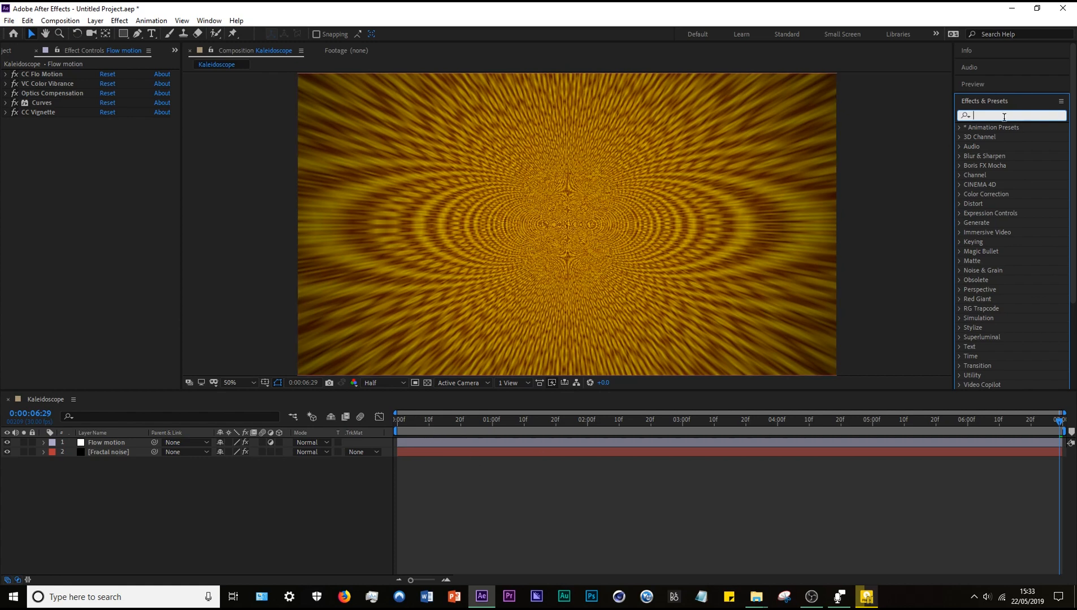
{"action": "type", "text": "brightne"}
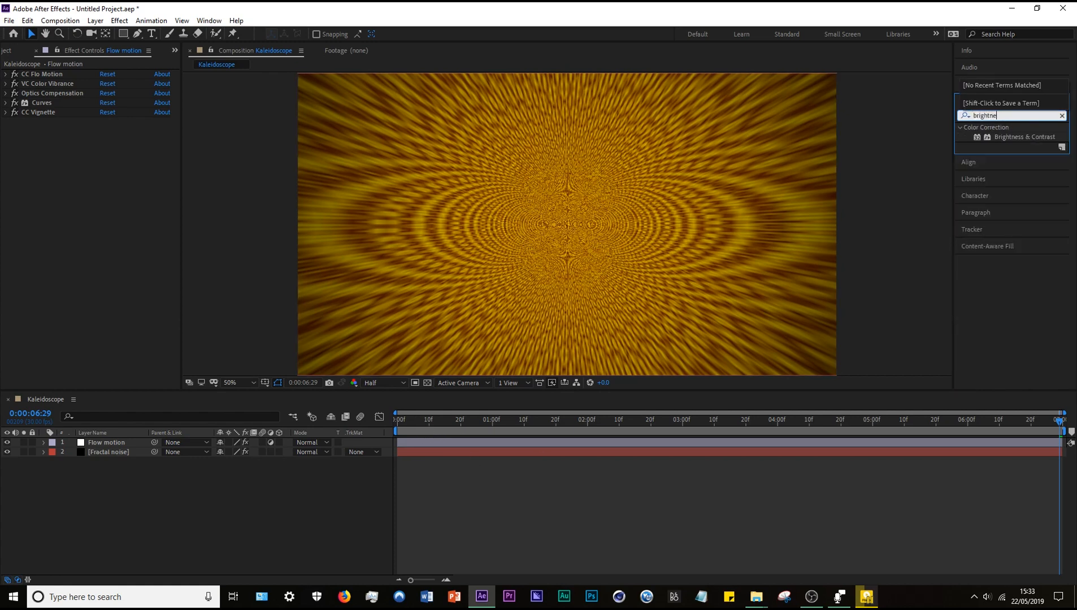
{"action": "double_click", "coordinate": [1021, 140]}
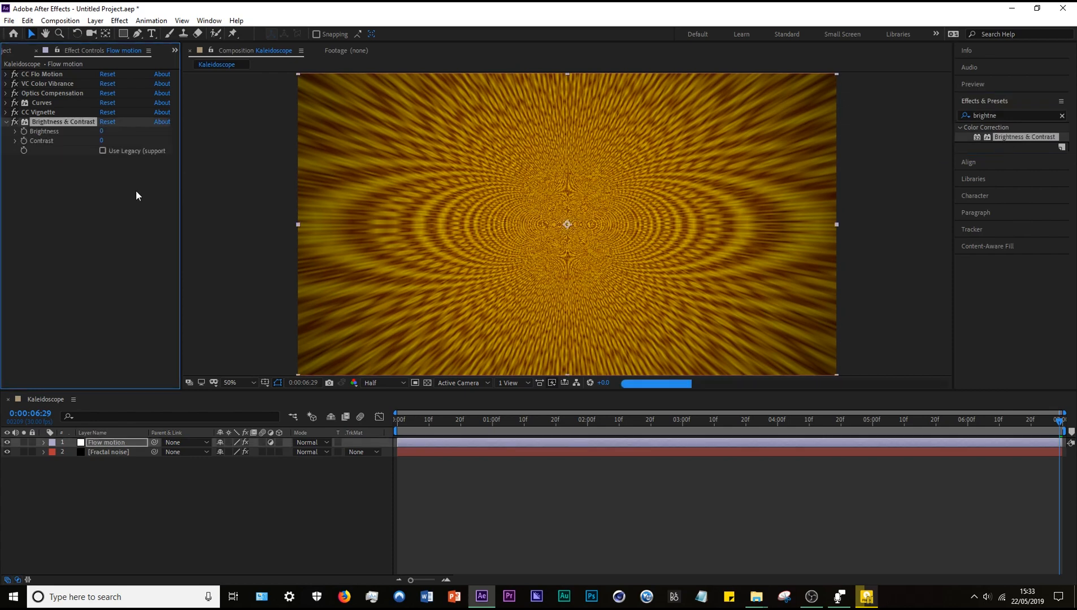
{"action": "left_click_drag", "start_coordinate": [102, 132], "coordinate": [136, 135]}
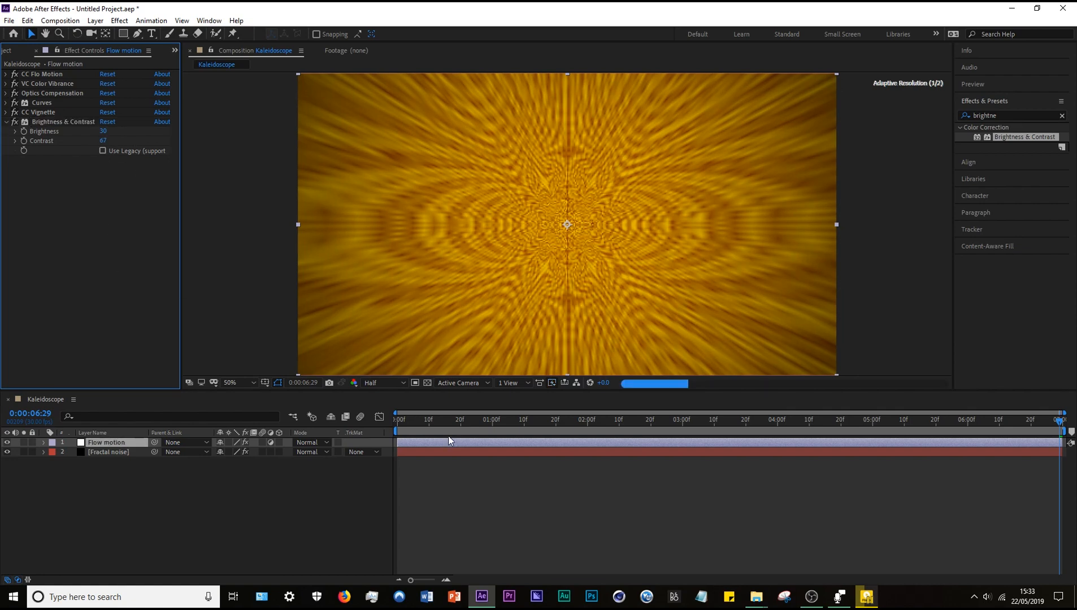
At the first frame, change the Flow motion layer's VC Color Vibrance color to green 00FF8A.
{"action": "left_click", "coordinate": [95, 453]}
{"action": "mouse_move", "coordinate": [409, 432]}
{"action": "left_mouse_down"}
{"action": "mouse_move", "coordinate": [784, 399]}
{"action": "mouse_move", "coordinate": [951, 407]}
{"action": "mouse_move", "coordinate": [399, 422]}
{"action": "left_mouse_up"}
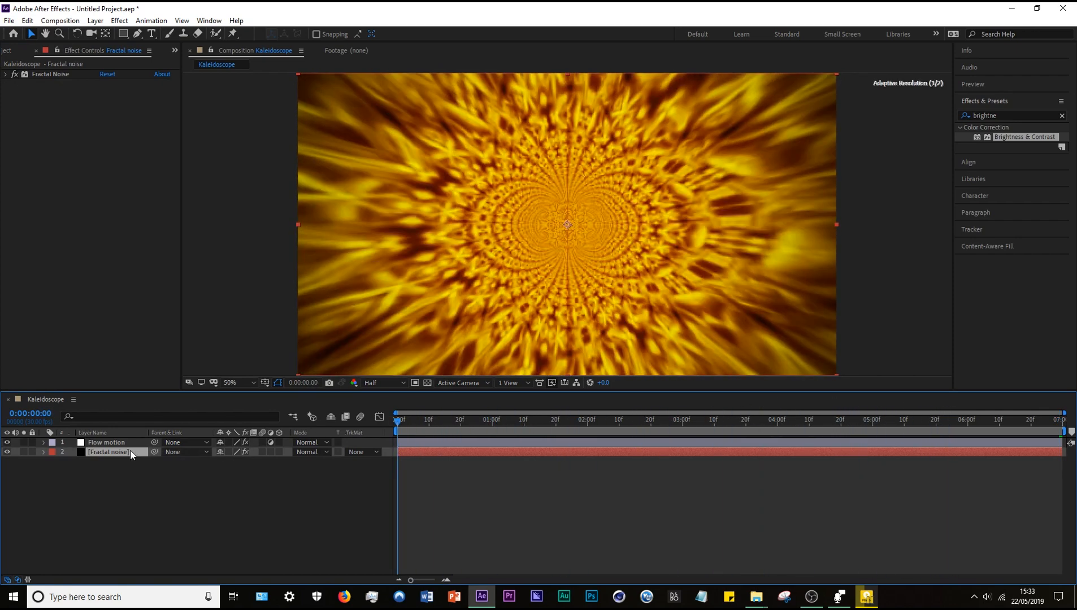
{"action": "left_click", "coordinate": [107, 442]}
{"action": "left_click", "coordinate": [5, 122]}
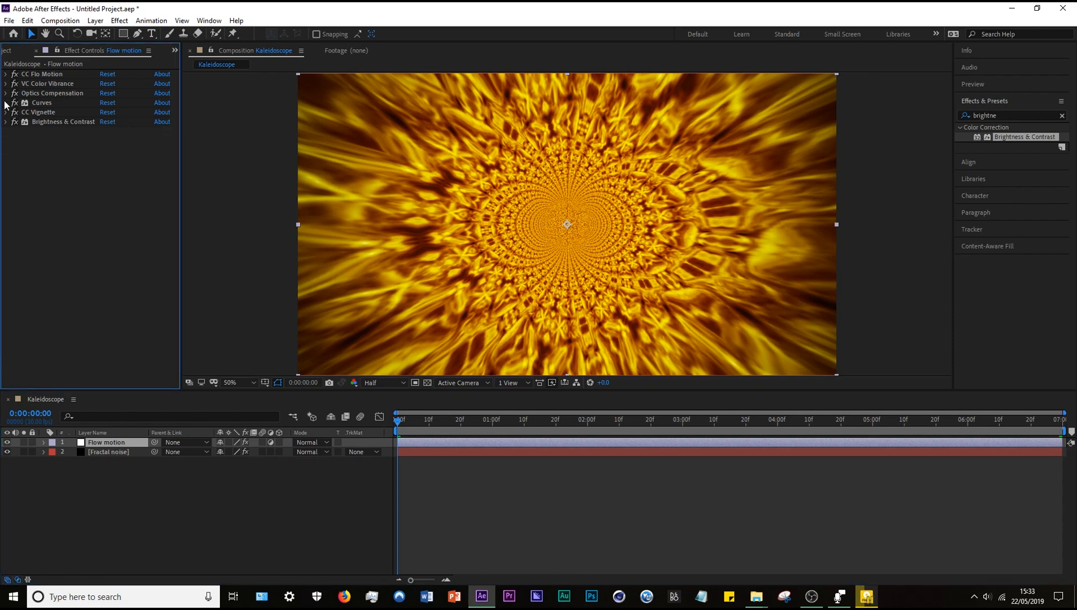
{"action": "left_click", "coordinate": [6, 84]}
{"action": "left_click", "coordinate": [108, 95]}
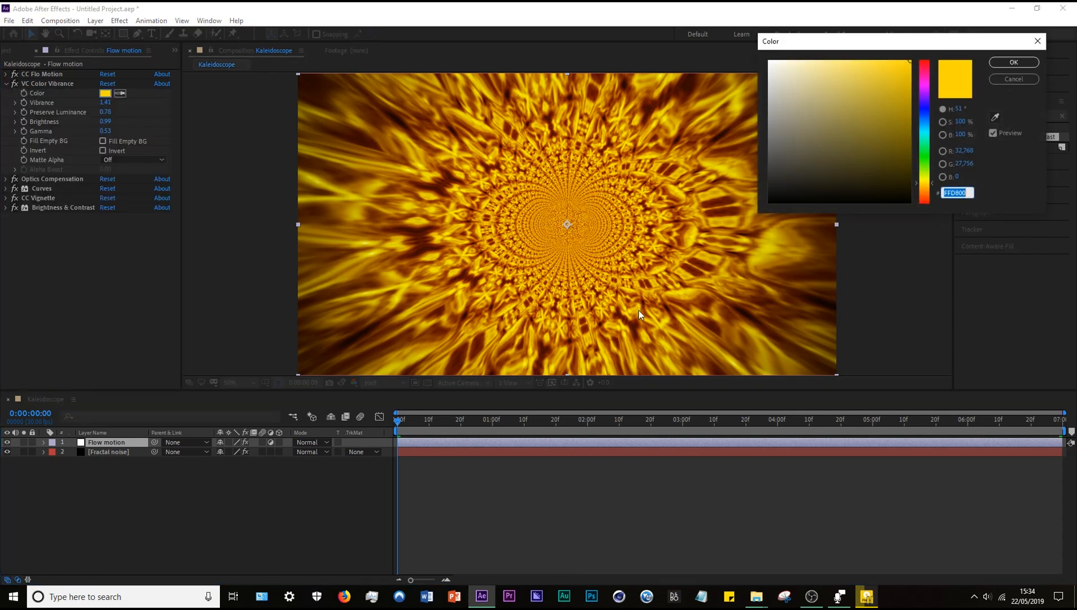
{"action": "mouse_move", "coordinate": [933, 146]}
{"action": "left_mouse_down"}
{"action": "mouse_move", "coordinate": [931, 123]}
{"action": "mouse_move", "coordinate": [931, 146]}
{"action": "left_mouse_up"}
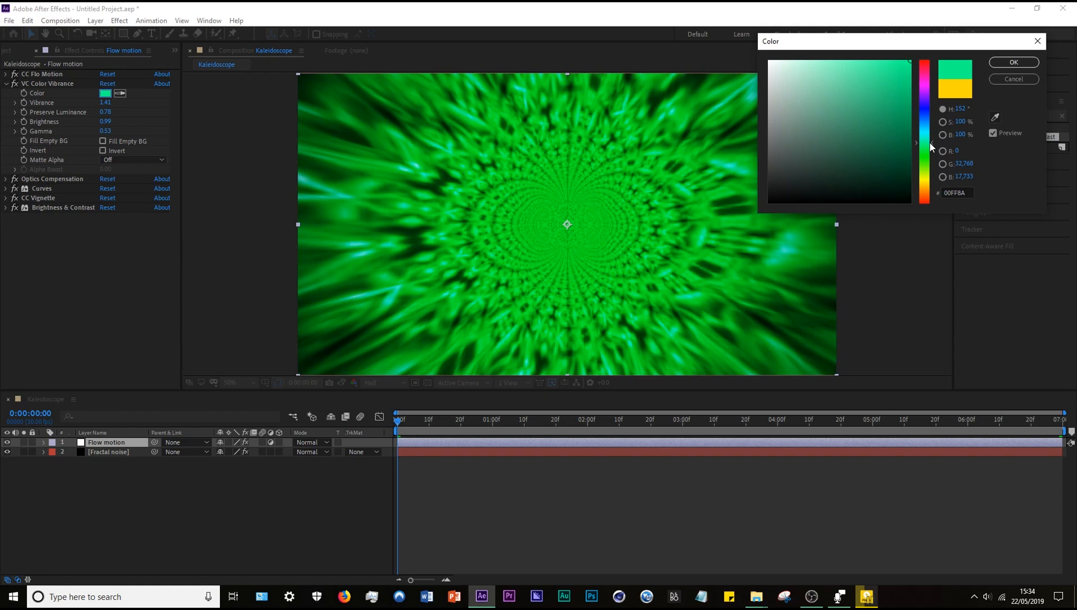
{"action": "left_click", "coordinate": [1014, 63]}
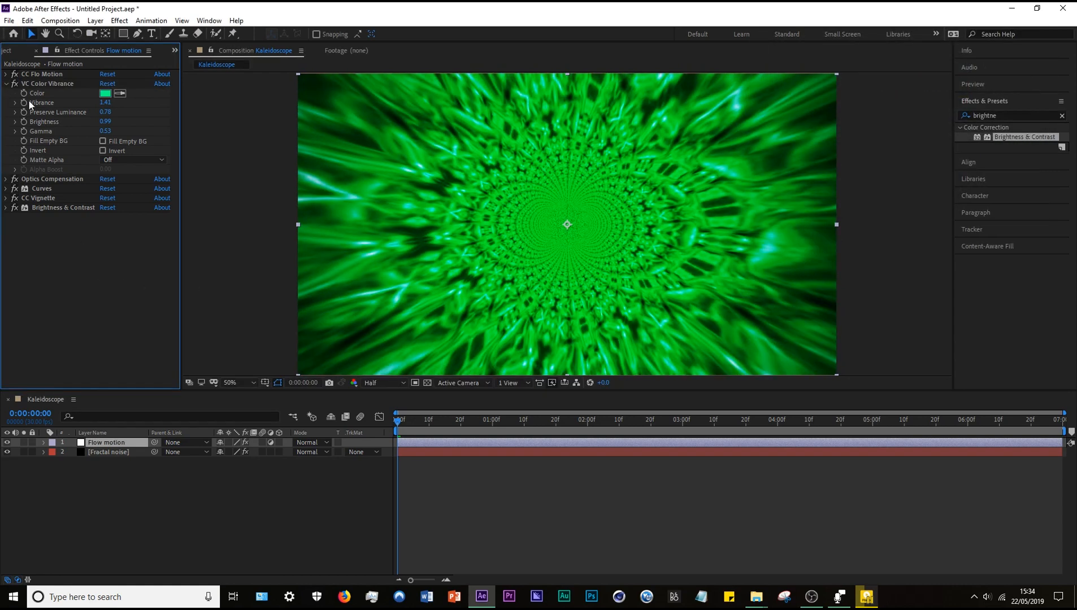
{"action": "left_click", "coordinate": [7, 85]}
Search for "glow" and apply the Stylize Glow effect to the Flow motion layer with Threshold 96.9%, Radius 23 and Intensity 1.1.
{"action": "left_click", "coordinate": [1029, 118]}
{"action": "left_click", "coordinate": [1061, 116]}
{"action": "type", "text": "glow"}
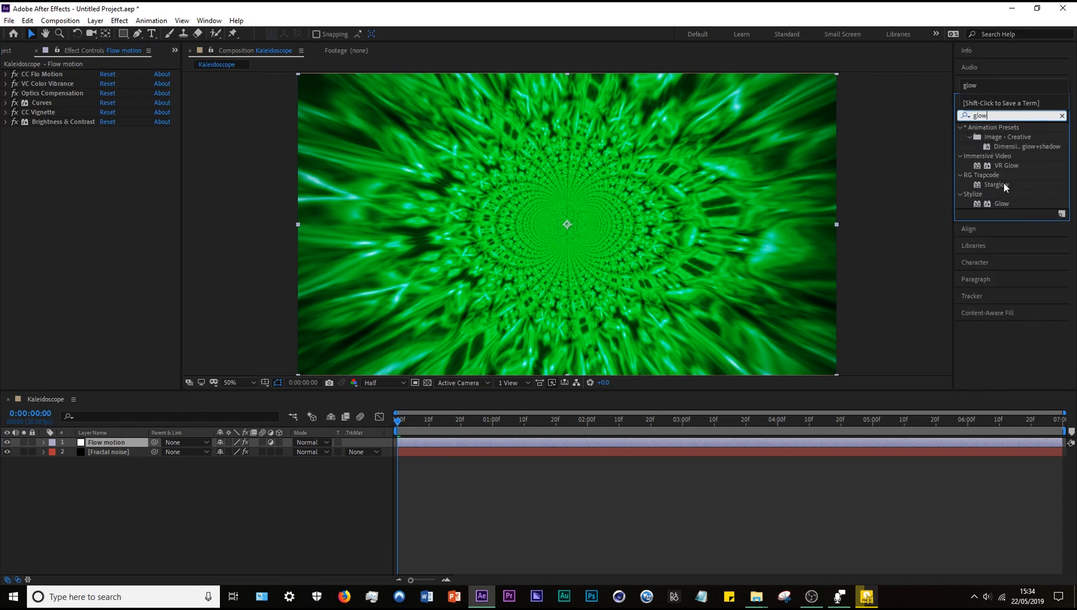
{"action": "left_click", "coordinate": [1000, 200]}
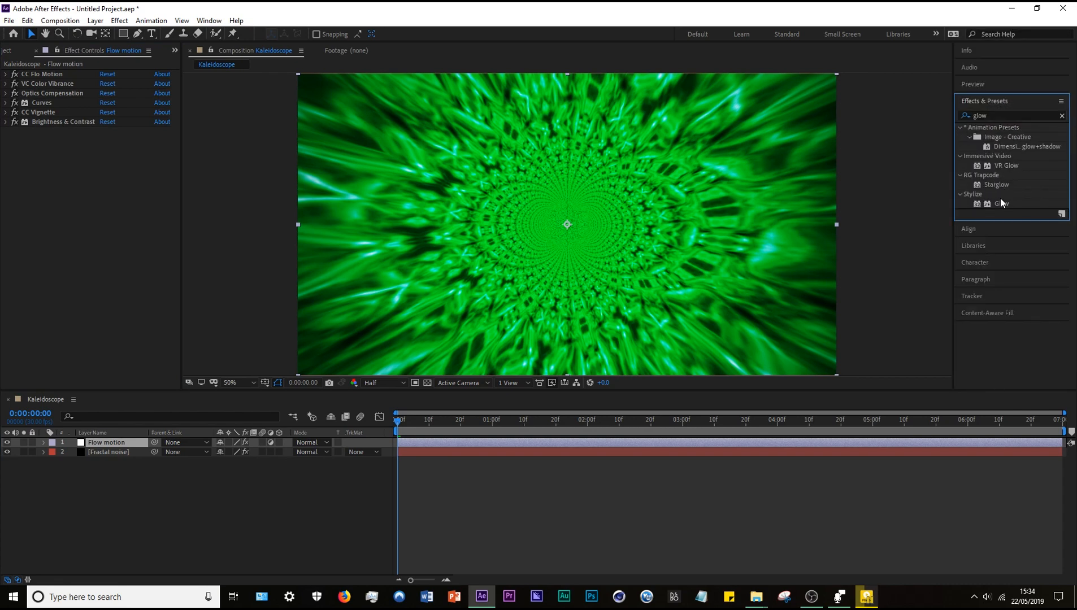
{"action": "double_click", "coordinate": [1000, 203]}
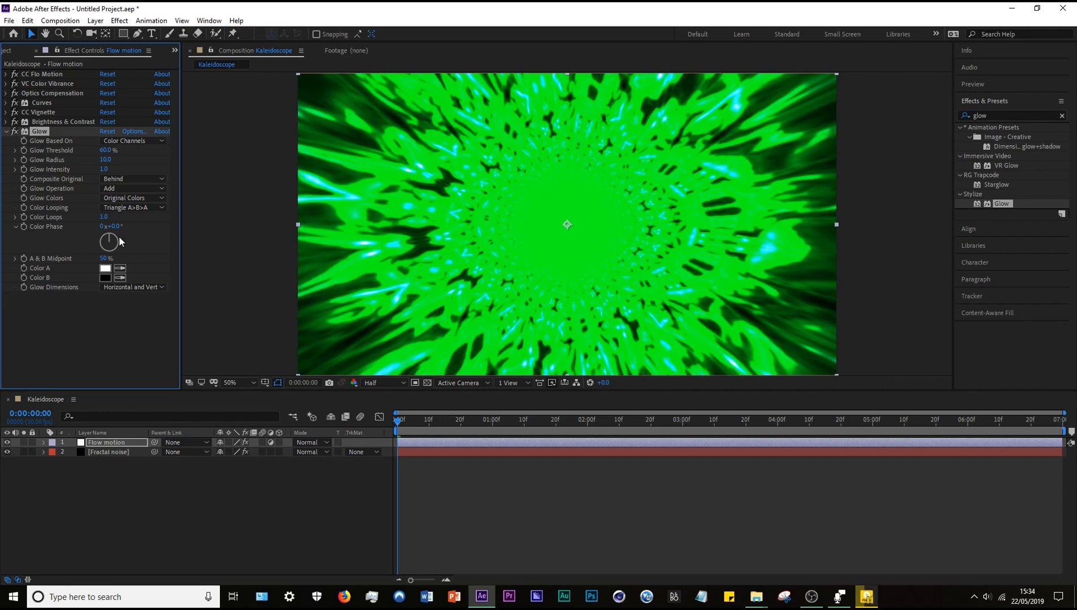
{"action": "mouse_move", "coordinate": [108, 153]}
{"action": "left_mouse_down"}
{"action": "mouse_move", "coordinate": [161, 153]}
{"action": "mouse_move", "coordinate": [113, 161]}
{"action": "left_mouse_up"}
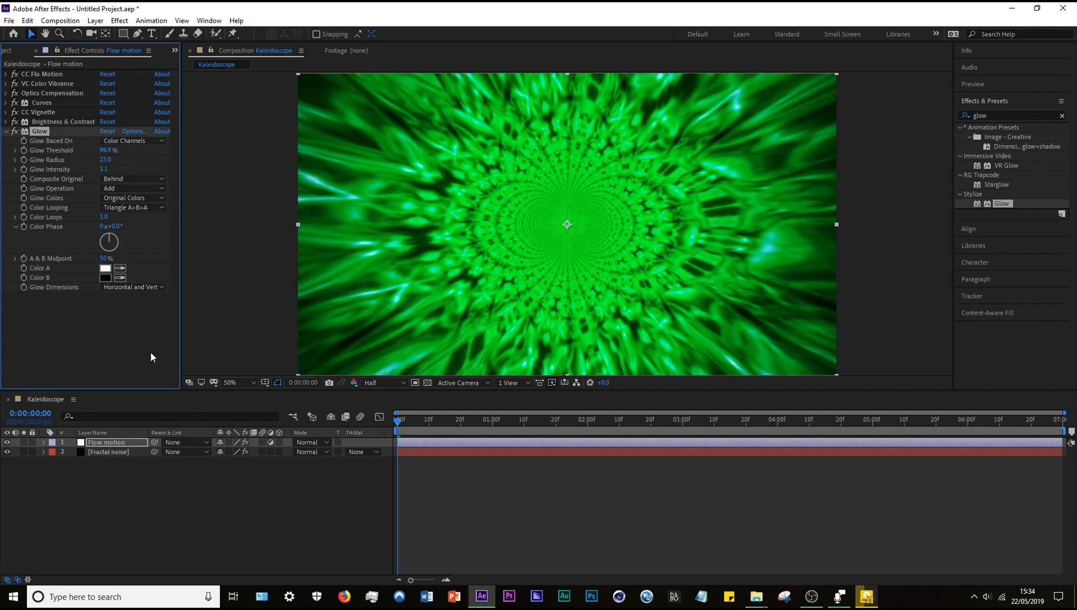
{"action": "left_click", "coordinate": [4, 131]}
Start keyframing the VC Color Vibrance Color at the first frame of the Flow motion layer.
{"action": "left_click", "coordinate": [6, 102]}
{"action": "left_click", "coordinate": [5, 102]}
{"action": "left_click", "coordinate": [6, 84]}
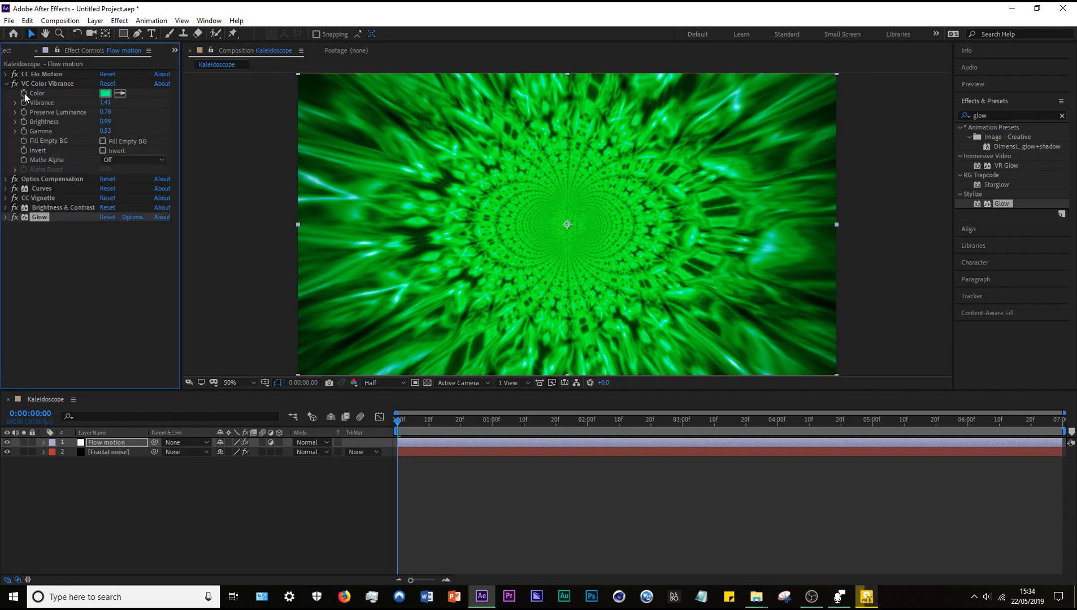
{"action": "left_click", "coordinate": [24, 94]}
Set the VC Color Vibrance Color to magenta FF00FC at 0:00:06:29 and scrub through the timeline to preview the color transition.
{"action": "left_click_drag", "start_coordinate": [455, 423], "coordinate": [1062, 421]}
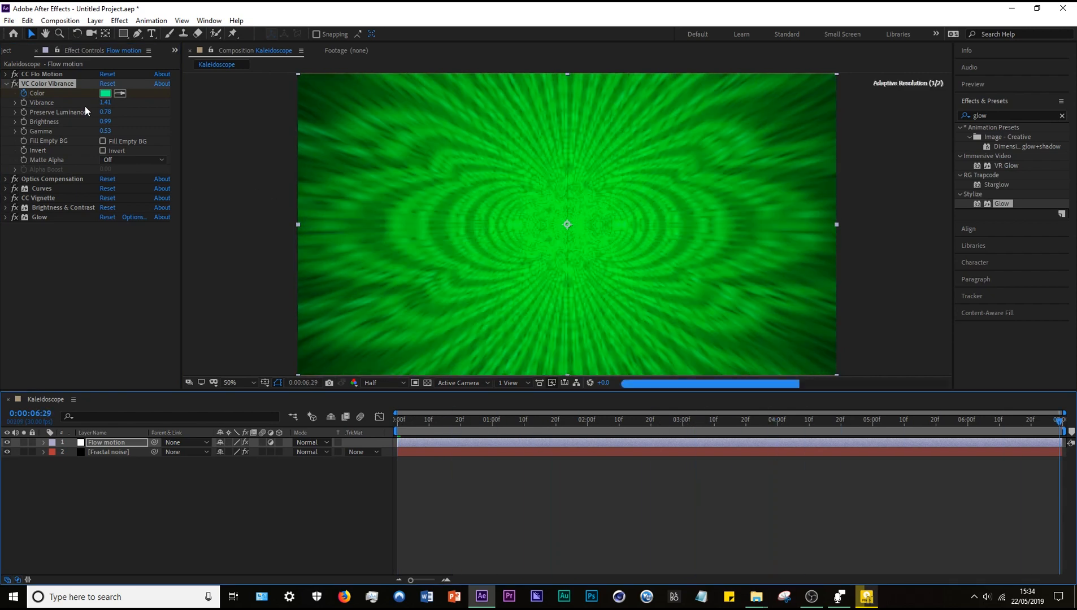
{"action": "left_click", "coordinate": [106, 93]}
{"action": "left_click_drag", "start_coordinate": [929, 145], "coordinate": [931, 86]}
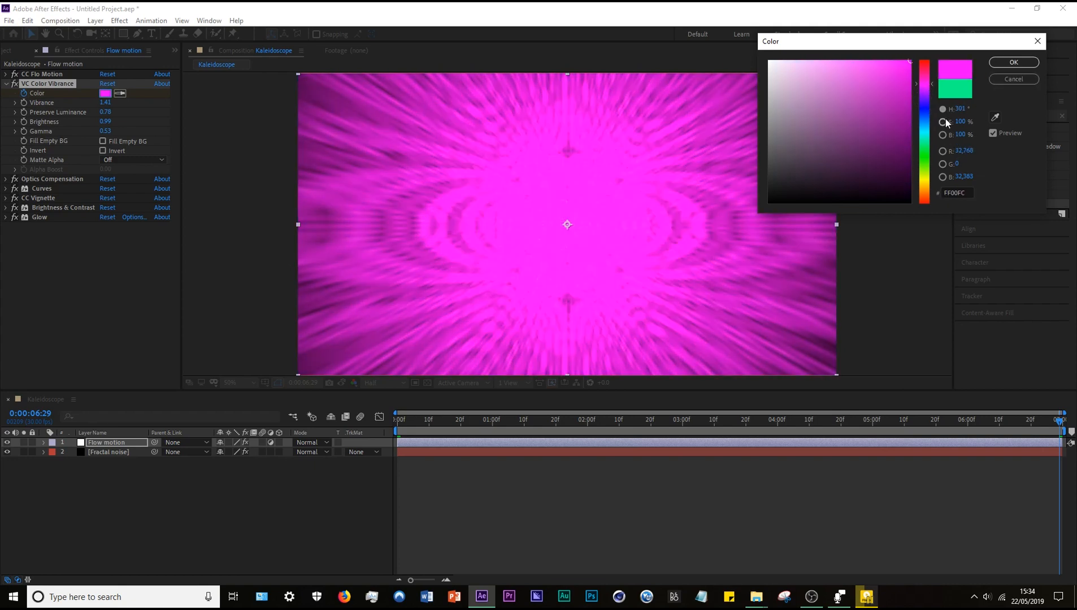
{"action": "left_click", "coordinate": [1014, 62]}
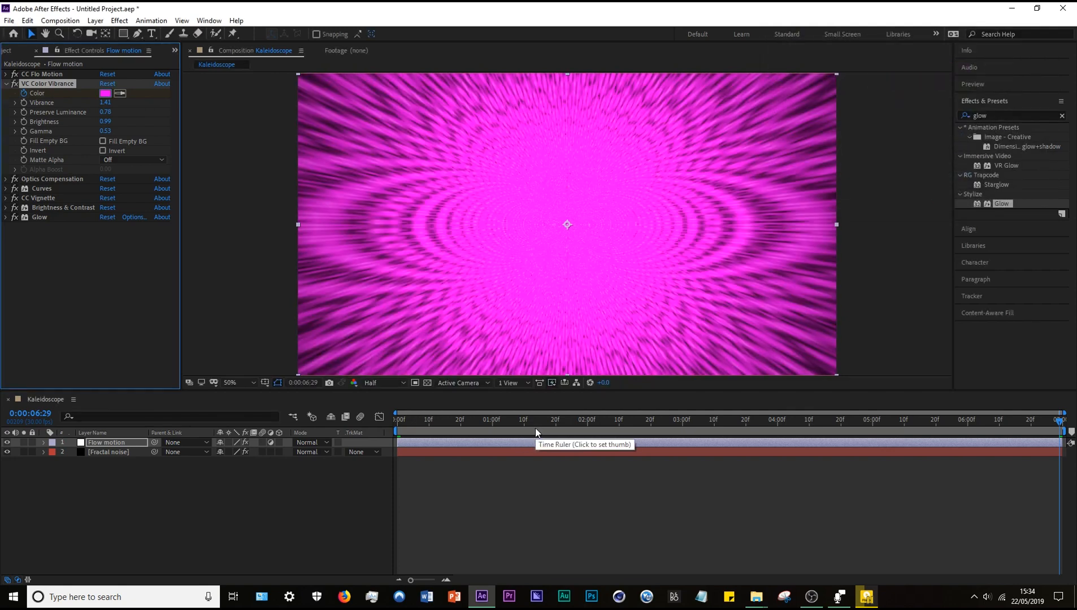
{"action": "left_click_drag", "start_coordinate": [536, 428], "coordinate": [484, 430]}
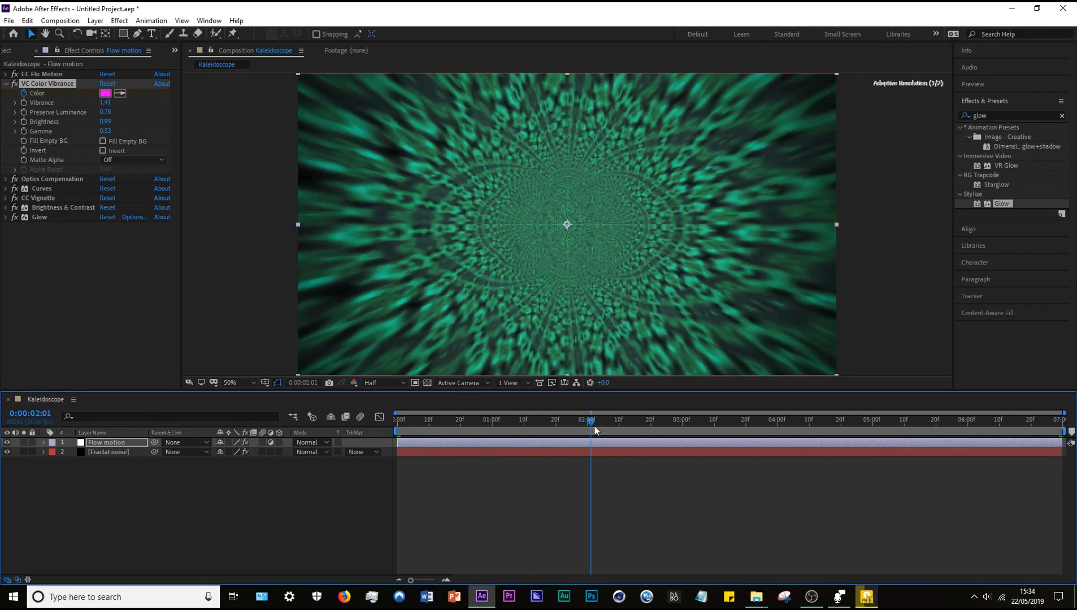
{"action": "left_click_drag", "start_coordinate": [766, 425], "coordinate": [837, 425]}
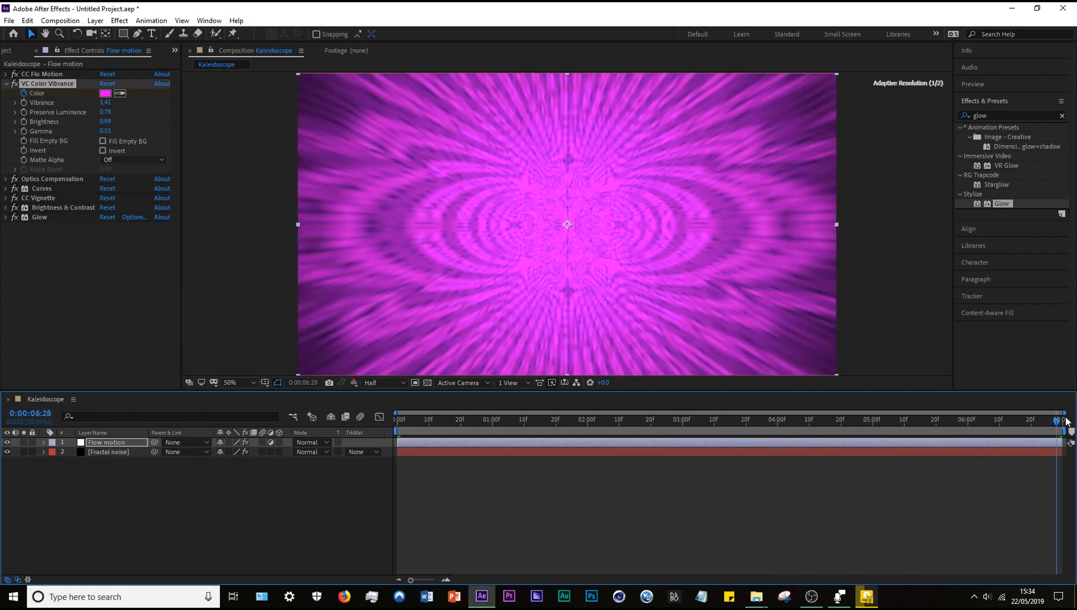